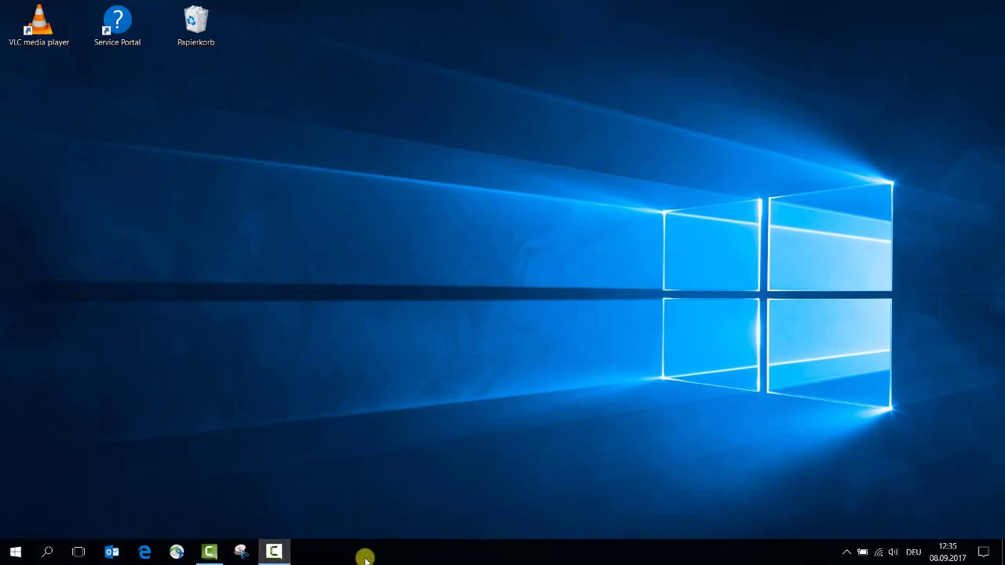
# Scroll the Start menu app list, expand Windows-Zubehör, and bring up the empty Windows search
pyautogui.click(15, 553)
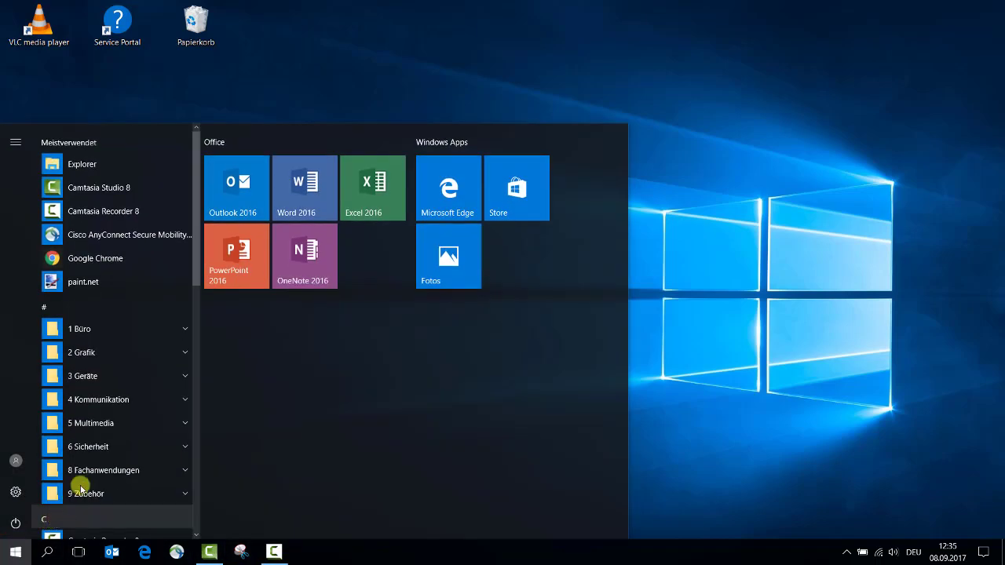
pyautogui.scroll(-3, 87, 475)
pyautogui.scroll(-18, 97, 467)
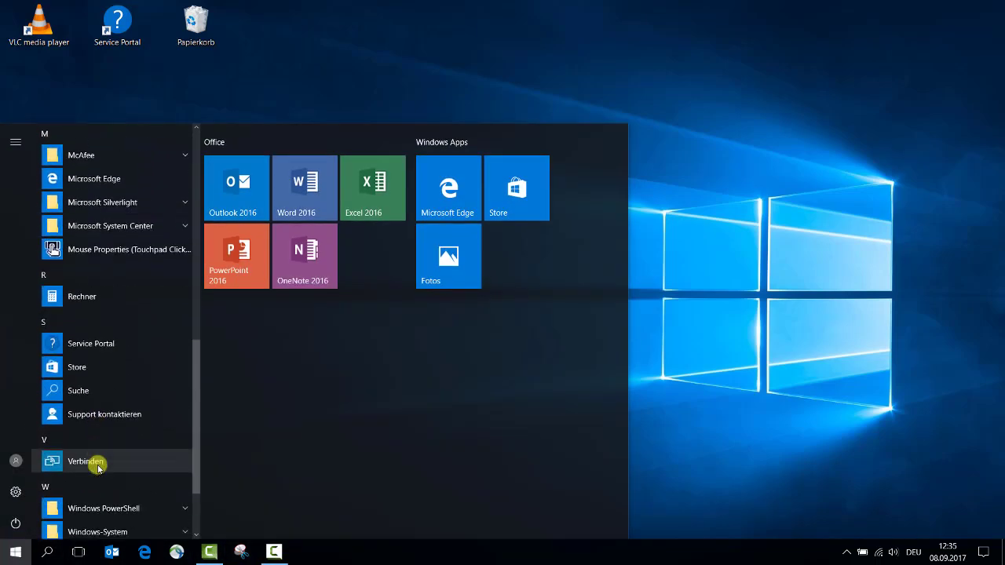
pyautogui.click(99, 493)
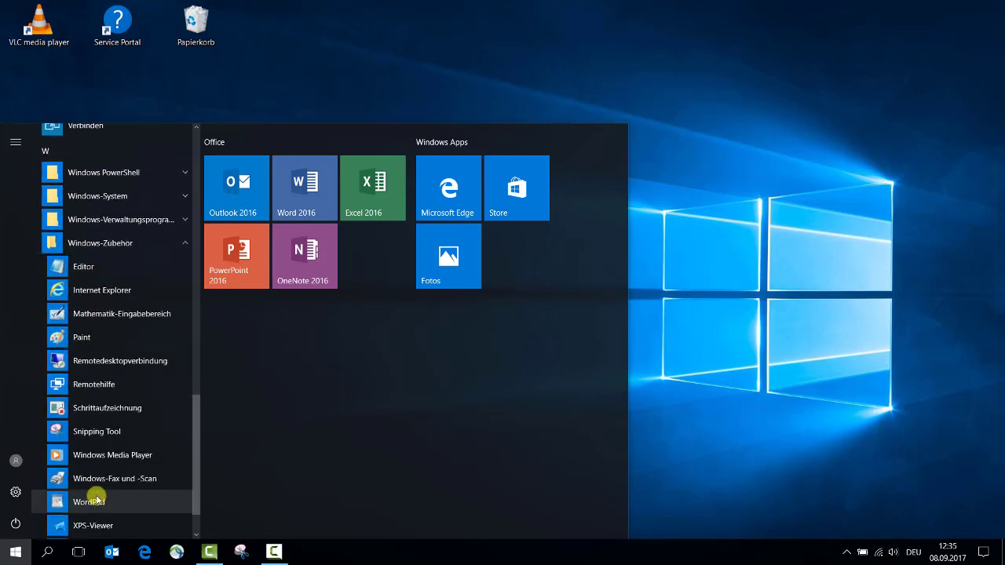
pyautogui.click(48, 552)
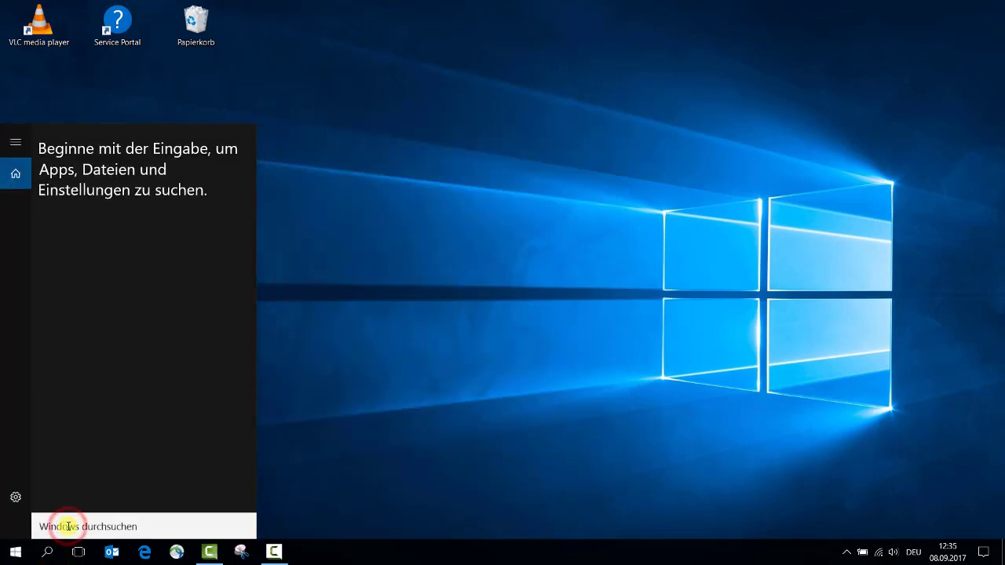
# Search 'expl', pin the Explorer result to the taskbar with An Taskleiste anheften, and close search
pyautogui.write('ex')
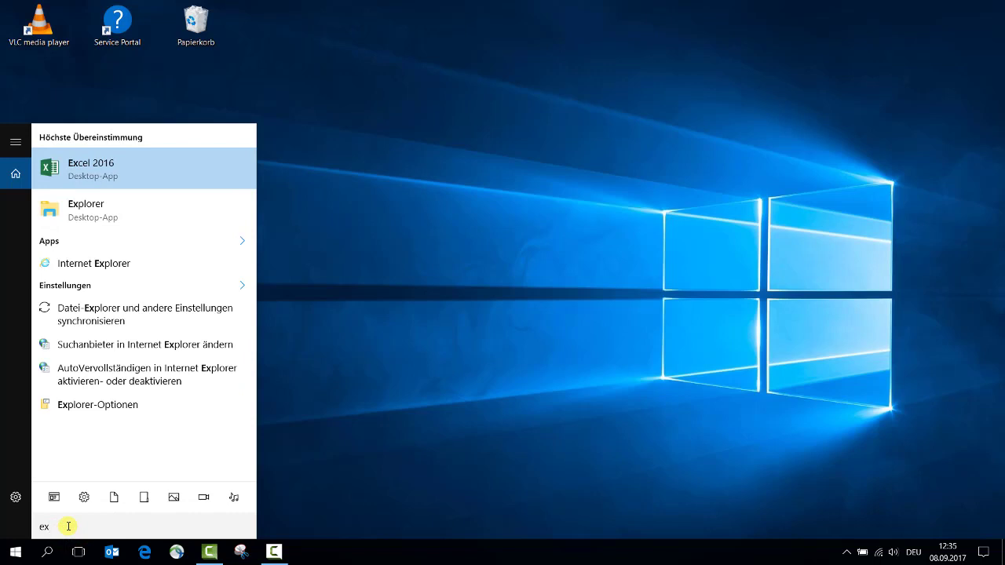
pyautogui.write('pl')
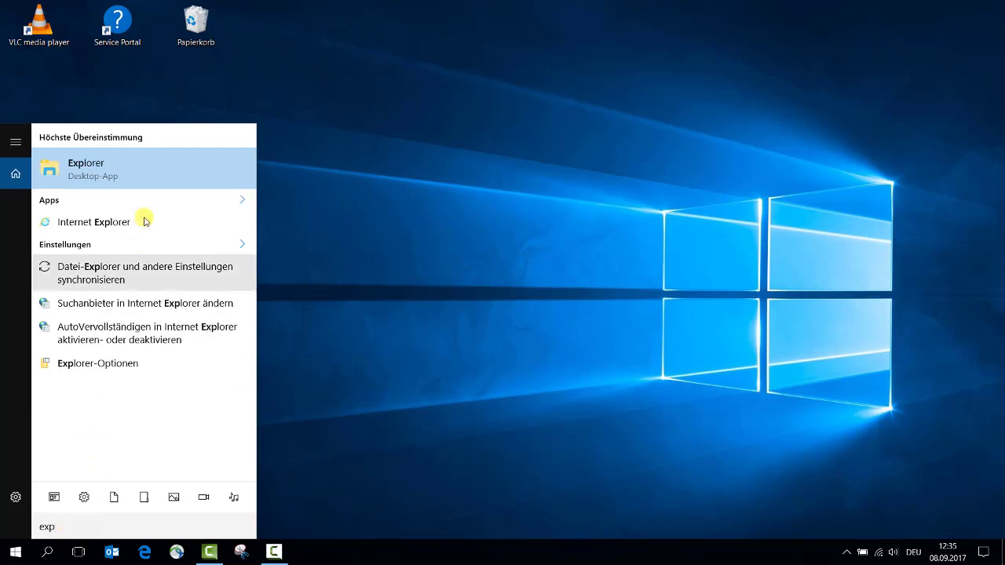
pyautogui.rightClick(141, 171)
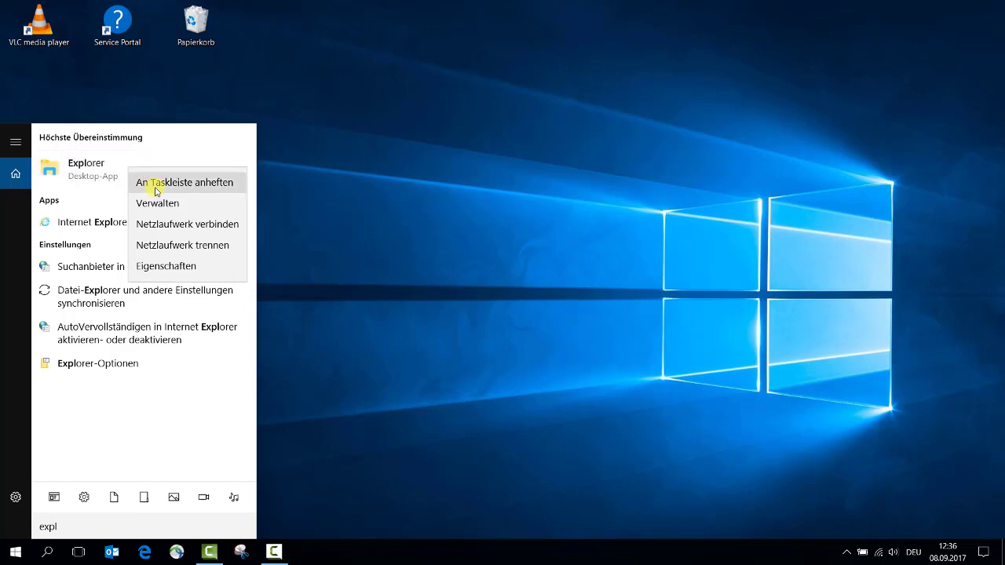
pyautogui.click(152, 185)
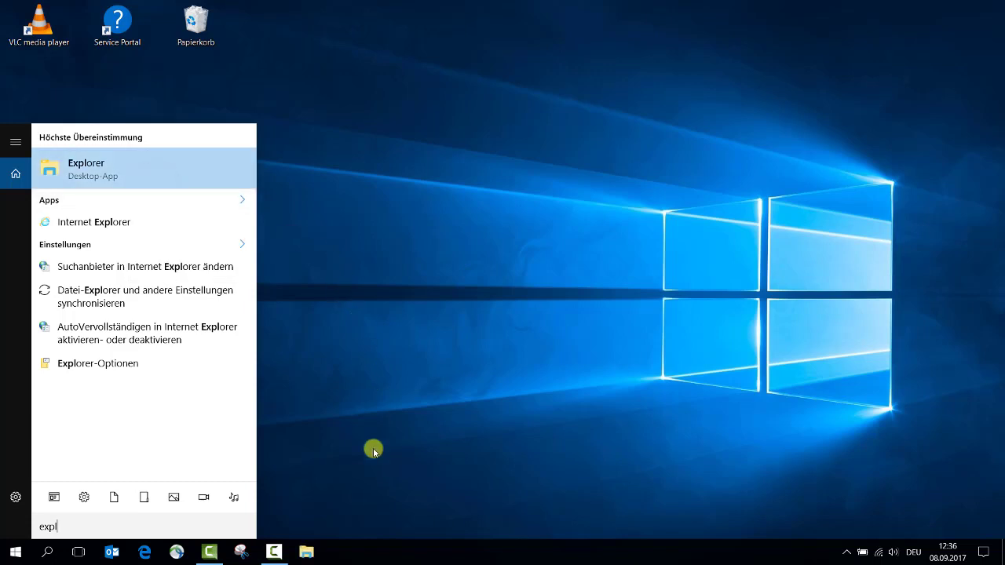
pyautogui.click(358, 555)
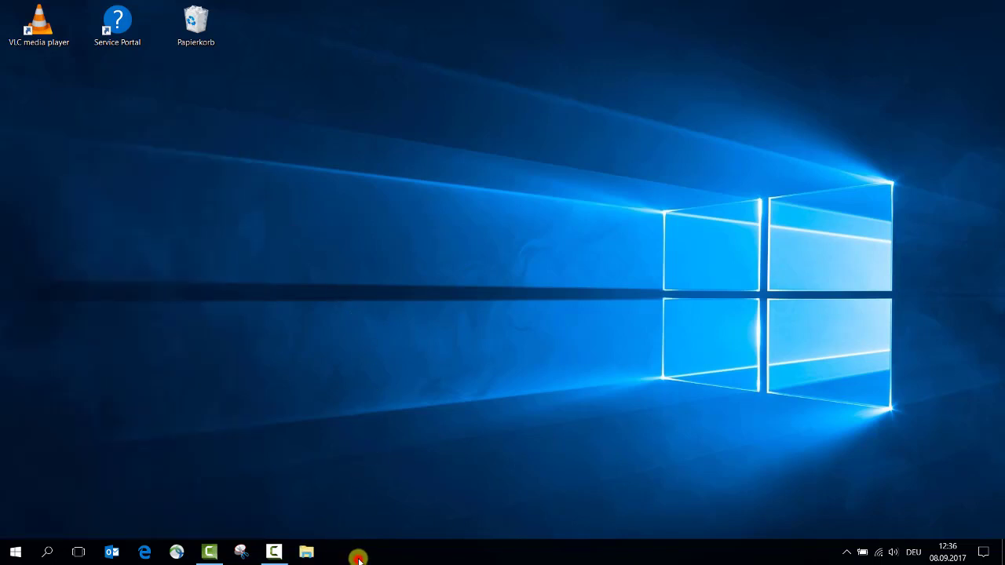
# Drag the pinned Explorer icon ahead of Outlook on the taskbar, then view and dismiss the Win+X menu
pyautogui.click(309, 553)
pyautogui.moveTo(309, 553); pyautogui.dragTo(104, 558)
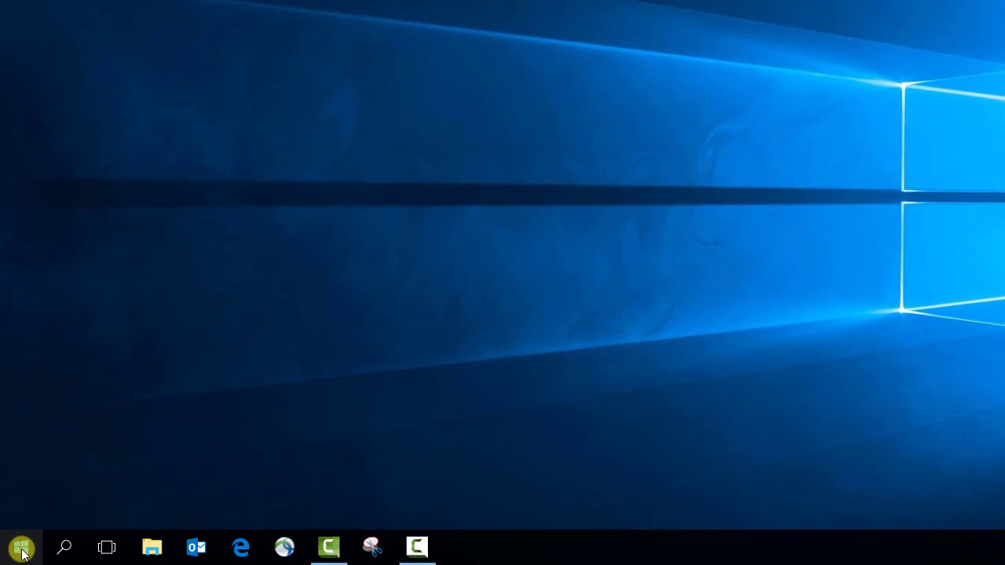
pyautogui.rightClick(21, 551)
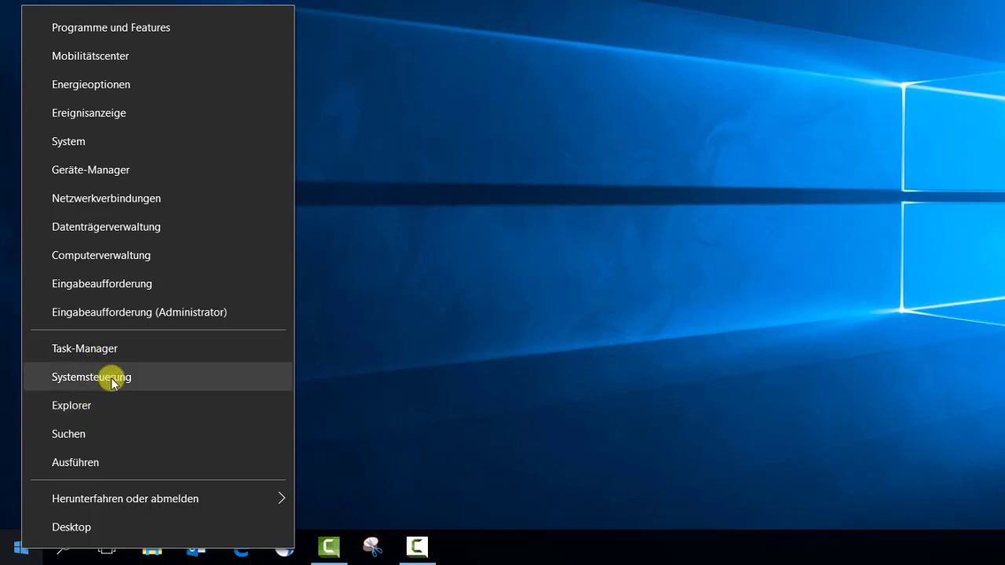
pyautogui.click(508, 554)
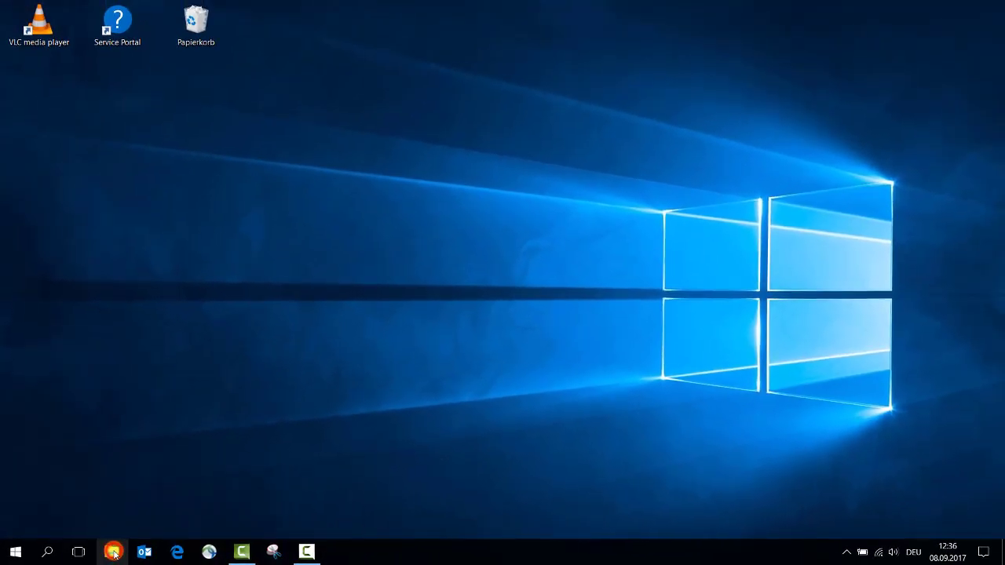
# Launch Explorer from the taskbar, browse Bilder, collapse Schnellzugriff, and show Dokumente under Dieser PC
pyautogui.click(113, 553)
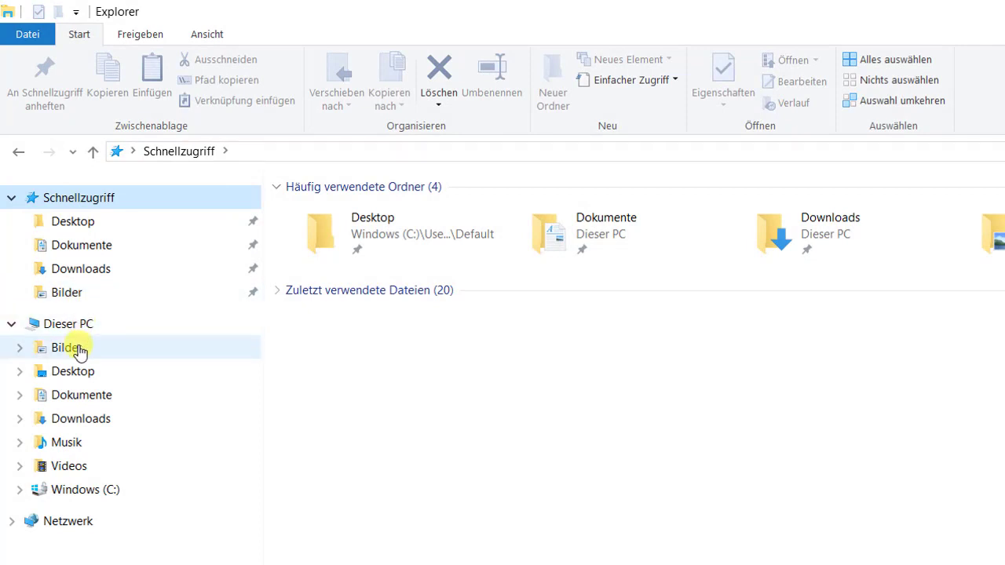
pyautogui.click(67, 294)
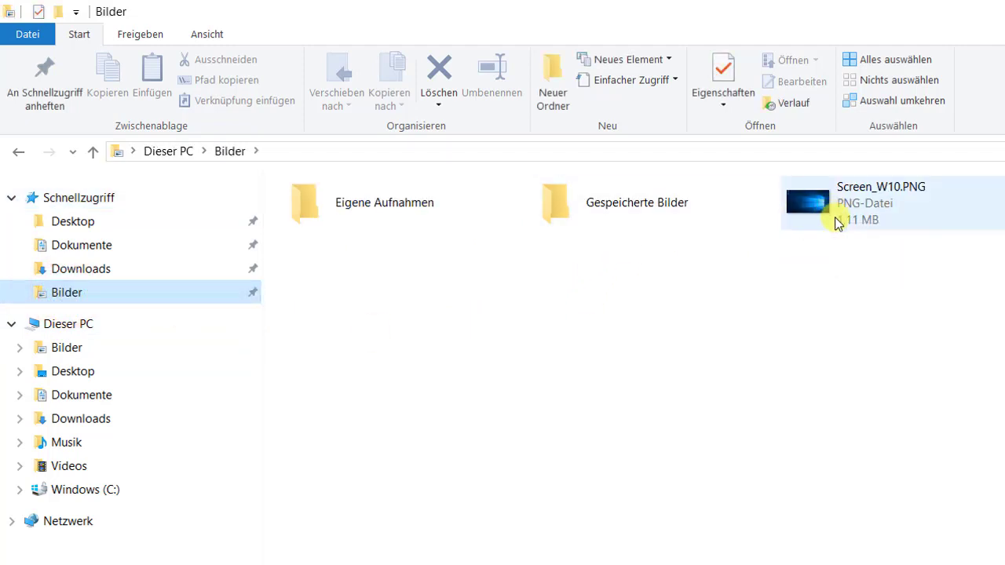
pyautogui.click(79, 352)
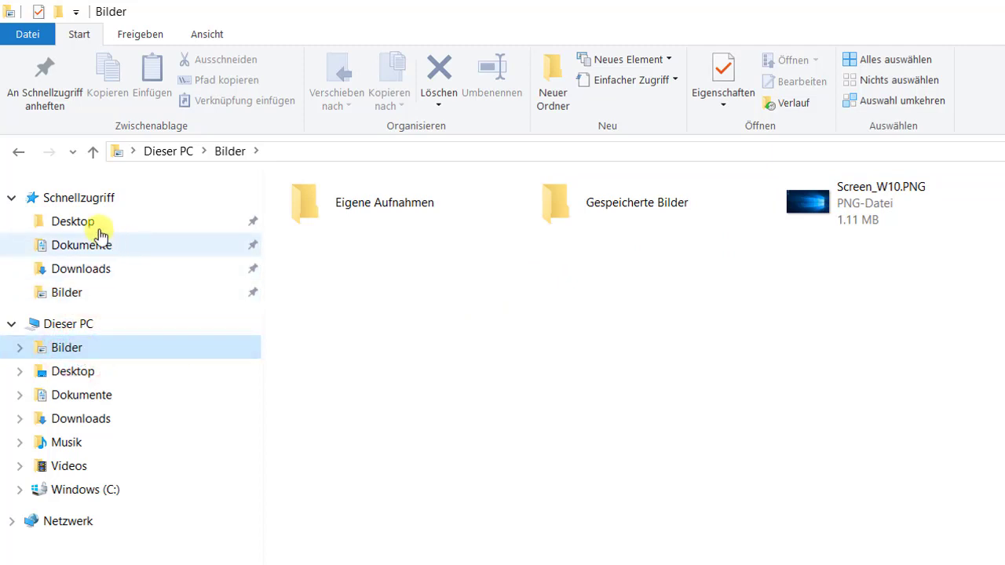
pyautogui.click(11, 199)
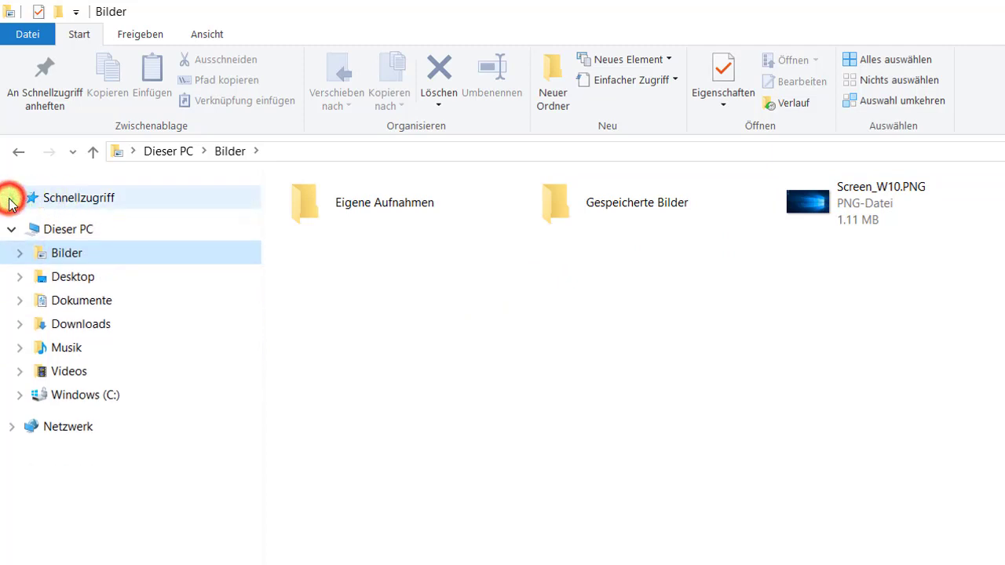
pyautogui.click(93, 255)
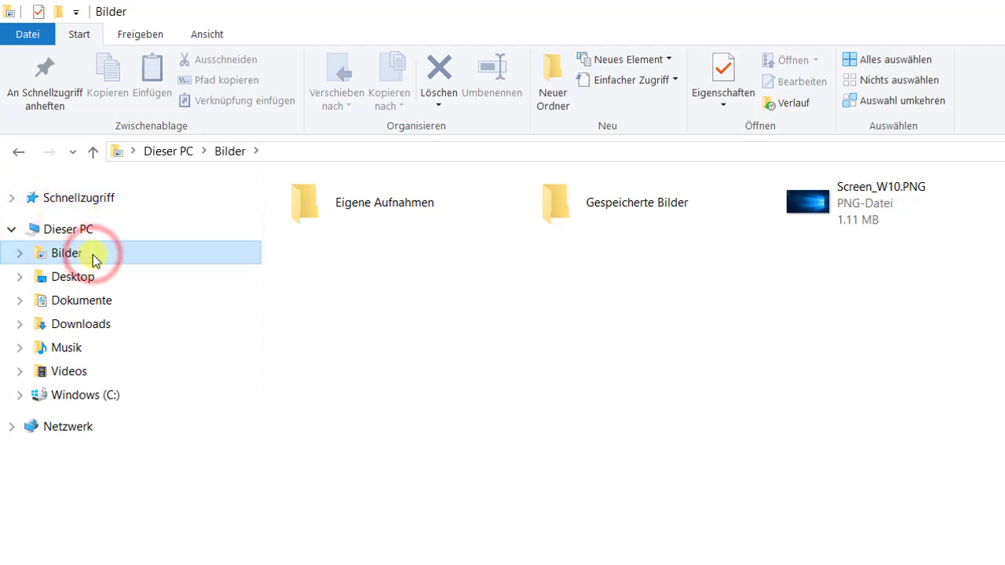
pyautogui.click(93, 302)
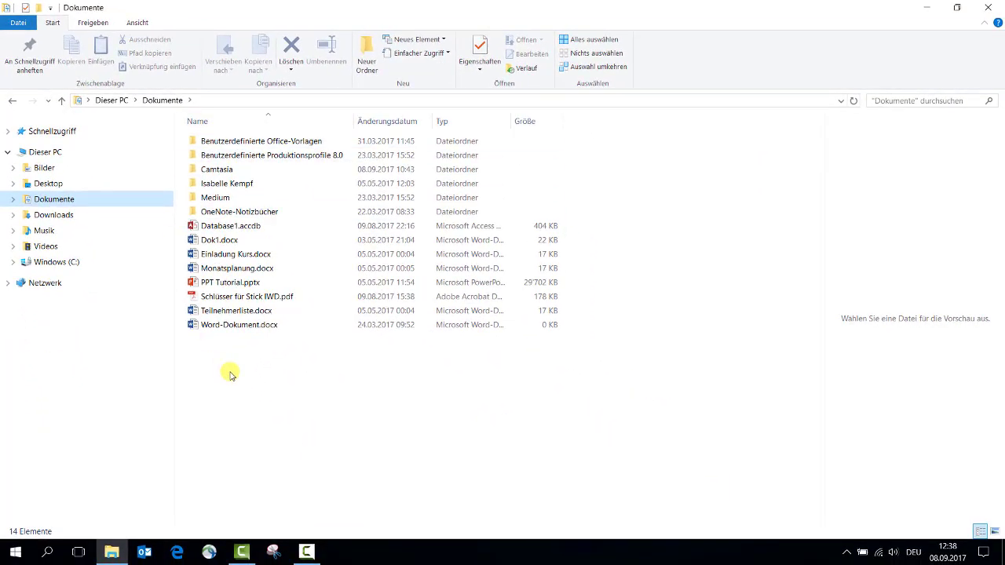
pyautogui.click(995, 533)
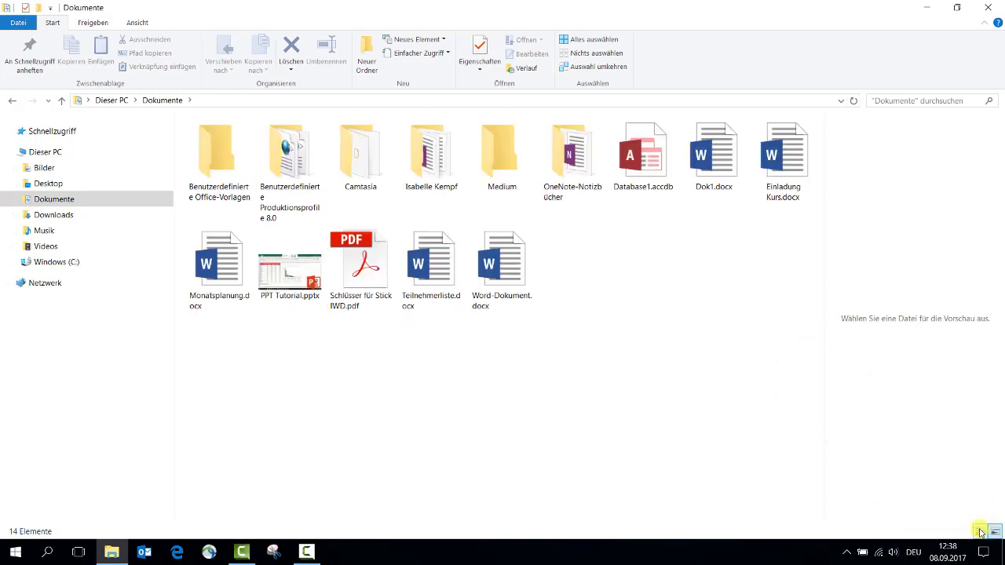
pyautogui.click(980, 532)
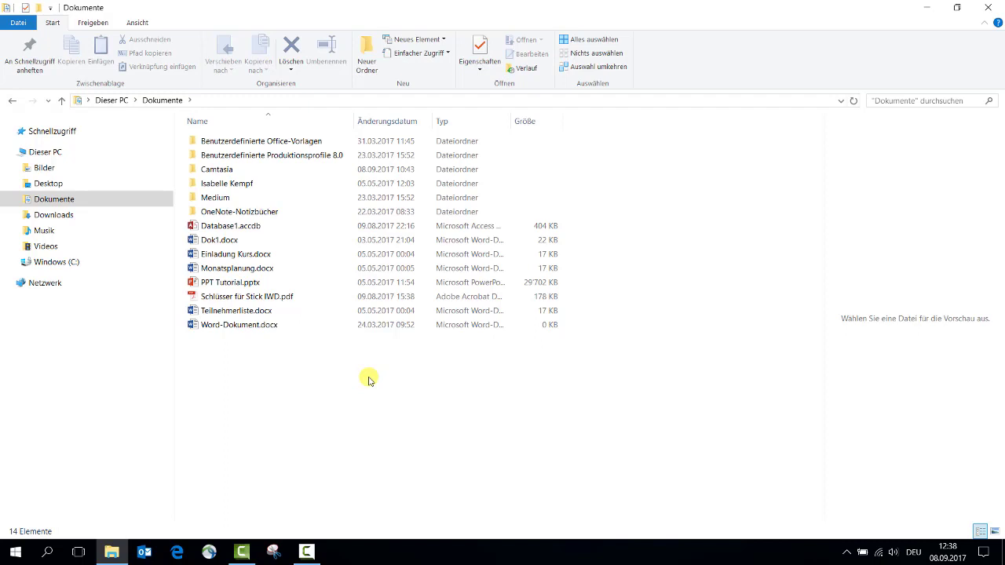
pyautogui.keyDown('ctrl'); pyautogui.scroll(4, 370, 380); pyautogui.keyUp('ctrl')
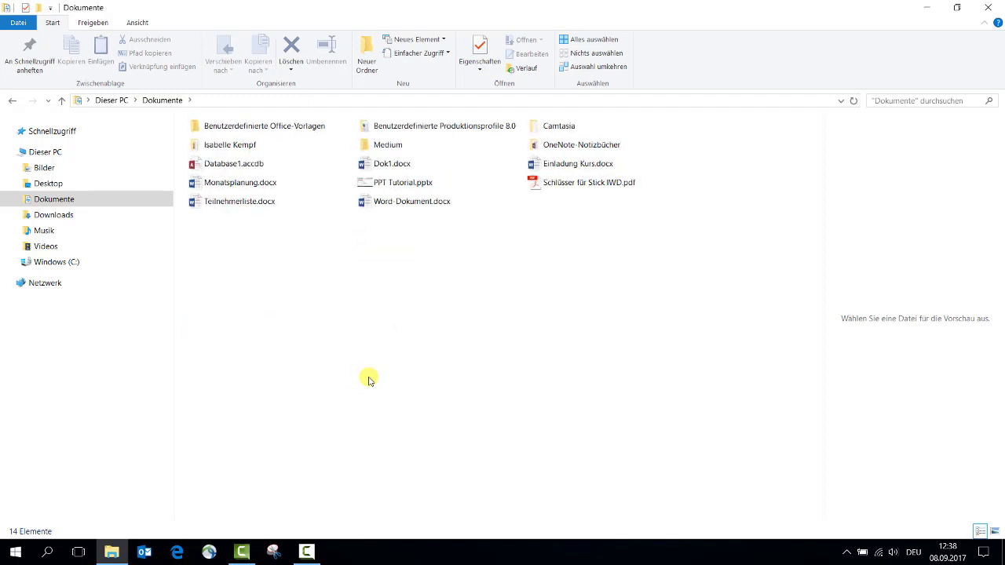
pyautogui.keyDown('ctrl'); pyautogui.scroll(6, 370, 380); pyautogui.keyUp('ctrl')
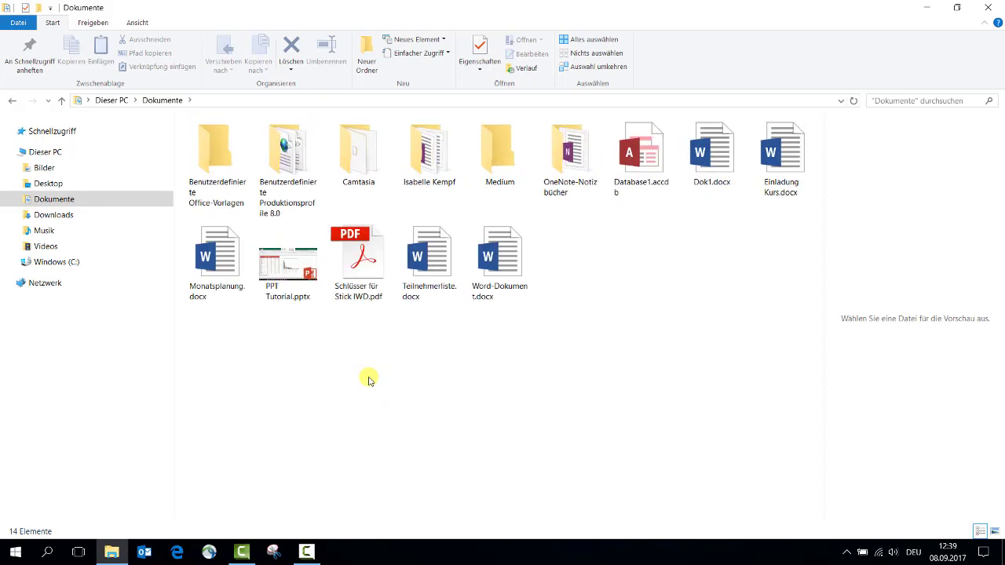
pyautogui.keyDown('ctrl'); pyautogui.scroll(4, 370, 380); pyautogui.keyUp('ctrl')
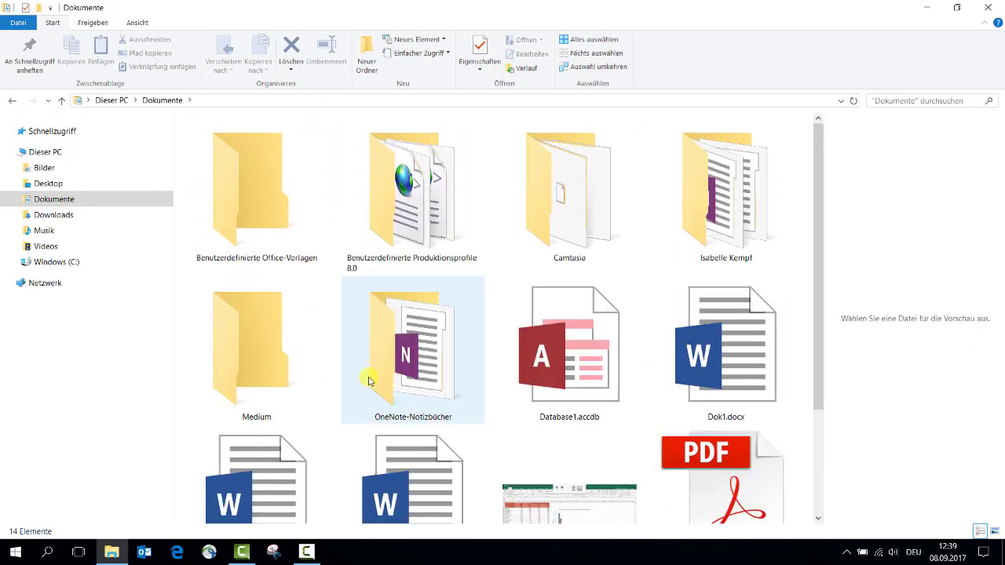
pyautogui.keyDown('ctrl'); pyautogui.scroll(-1, 370, 380); pyautogui.keyUp('ctrl')
pyautogui.keyDown('ctrl'); pyautogui.scroll(-5, 369, 380); pyautogui.keyUp('ctrl')
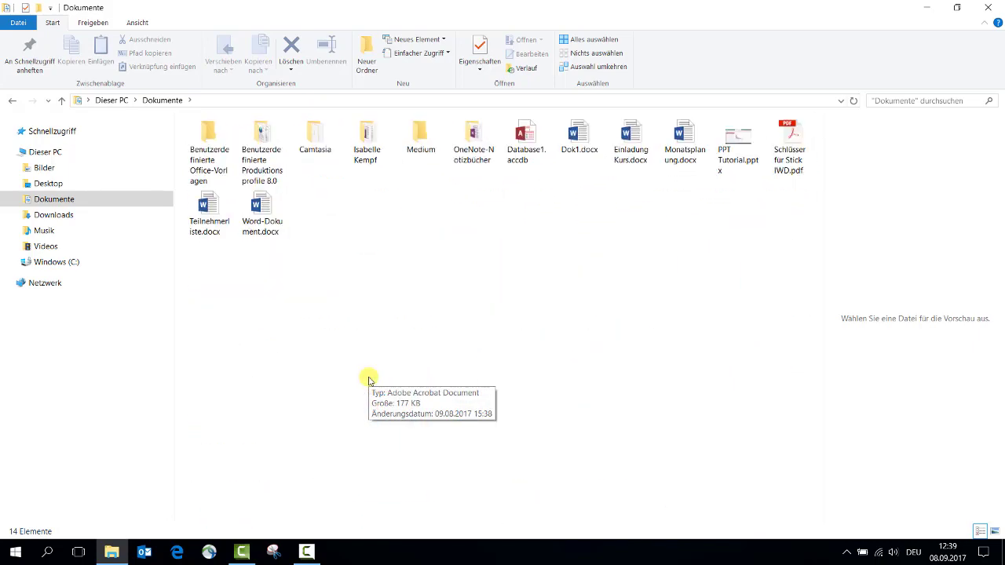
pyautogui.keyDown('ctrl'); pyautogui.scroll(-3, 369, 380); pyautogui.keyUp('ctrl')
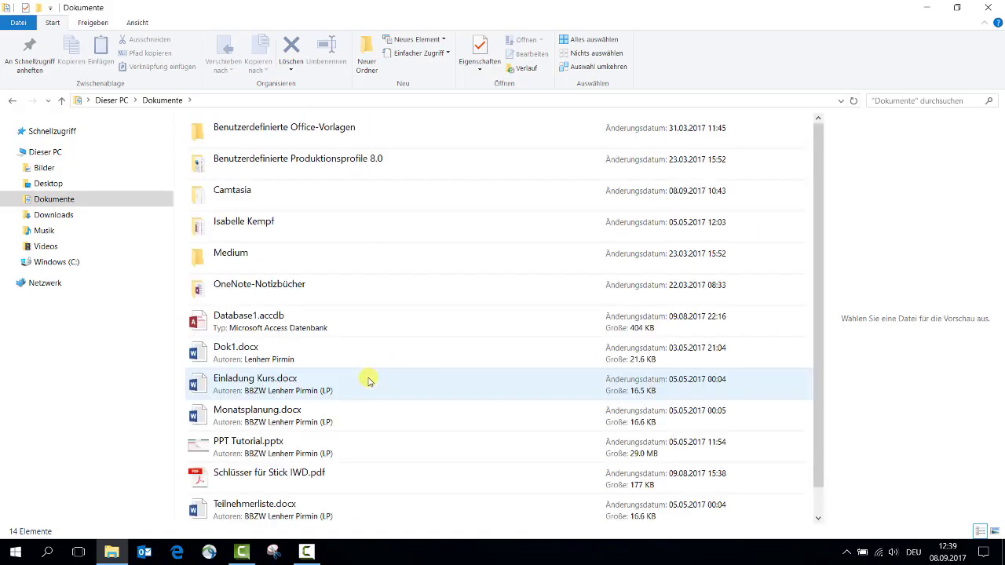
pyautogui.keyDown('ctrl'); pyautogui.scroll(1, 369, 380); pyautogui.keyUp('ctrl')
pyautogui.keyDown('ctrl'); pyautogui.scroll(1, 370, 380); pyautogui.keyUp('ctrl')
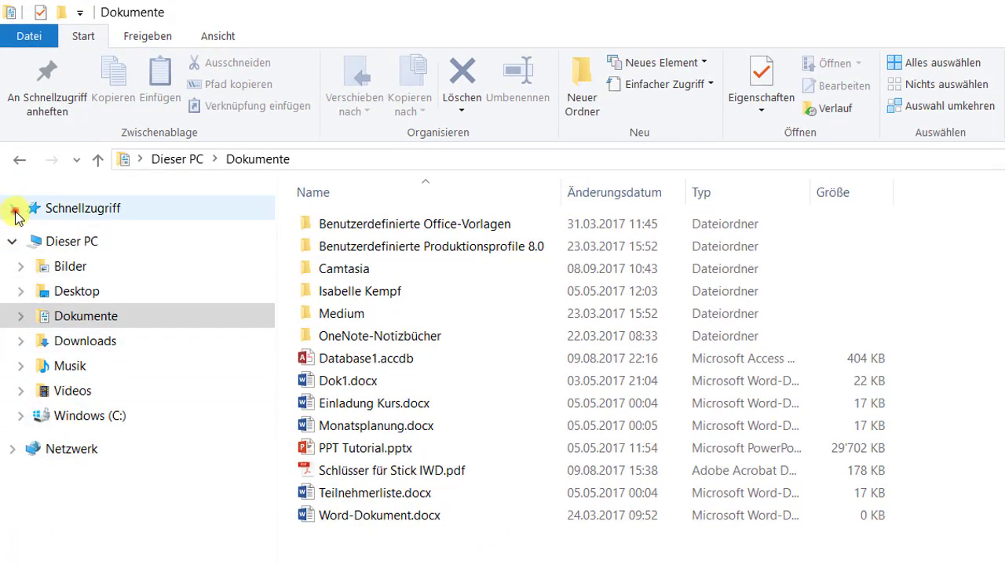
# Re-expand Schnellzugriff and pin the Camtasia folder to it with An Schnellzugriff anheften
pyautogui.click(15, 211)
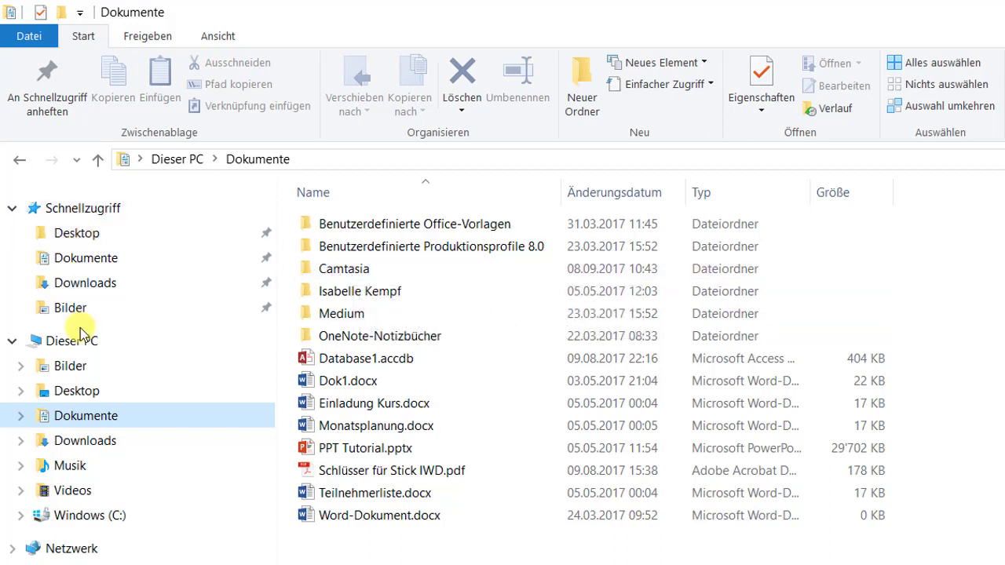
pyautogui.moveTo(341, 277)
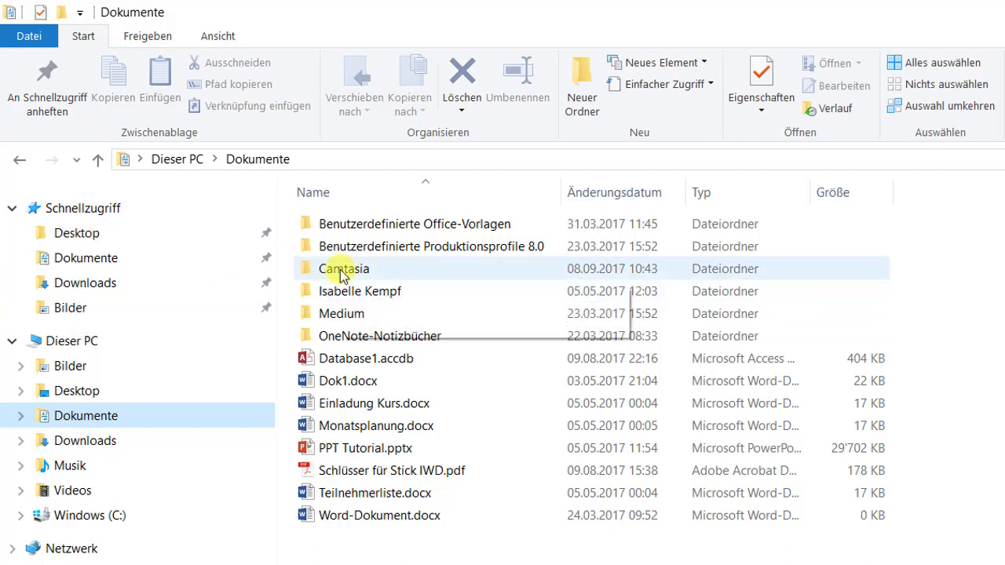
pyautogui.rightClick(340, 269)
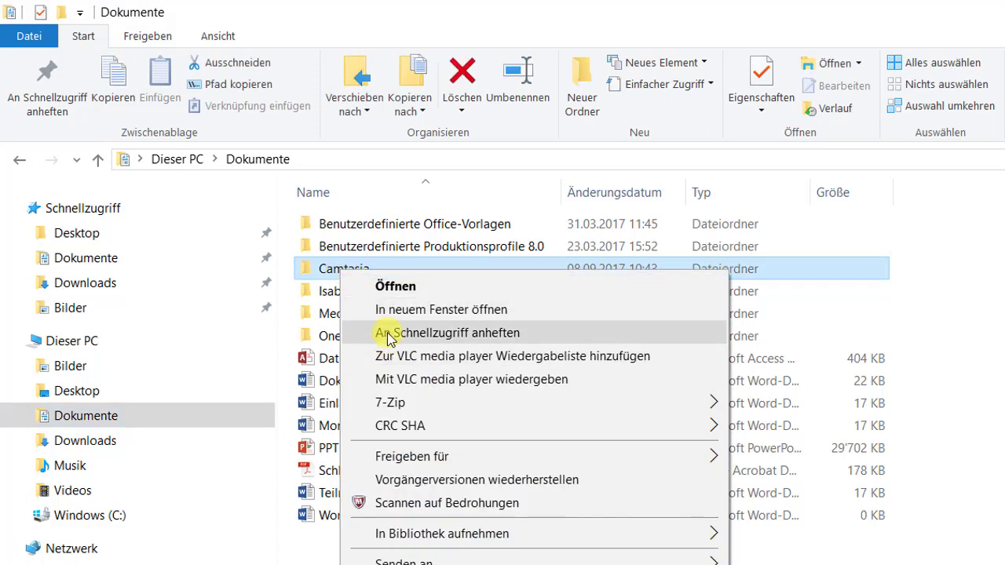
pyautogui.click(314, 269)
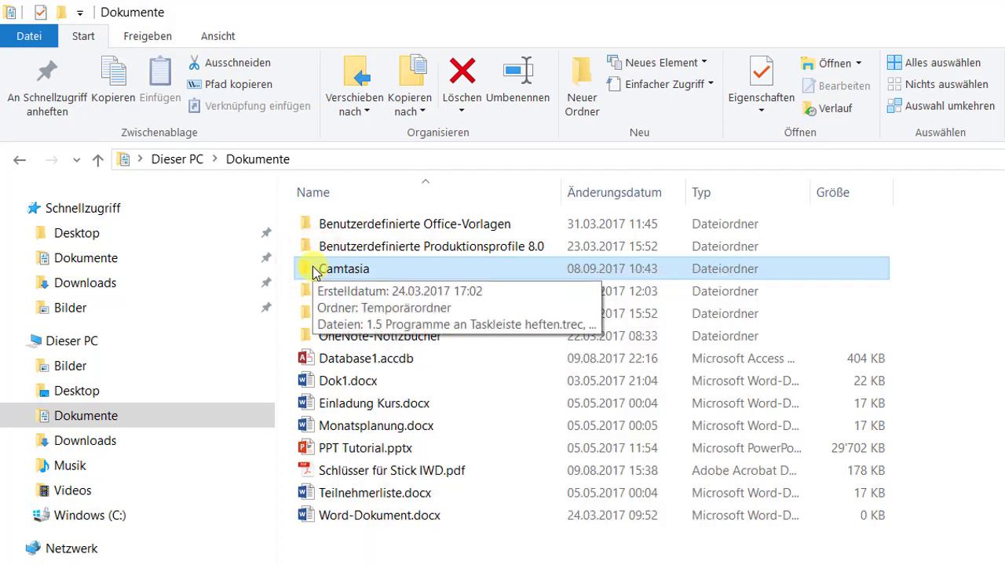
pyautogui.click(69, 110)
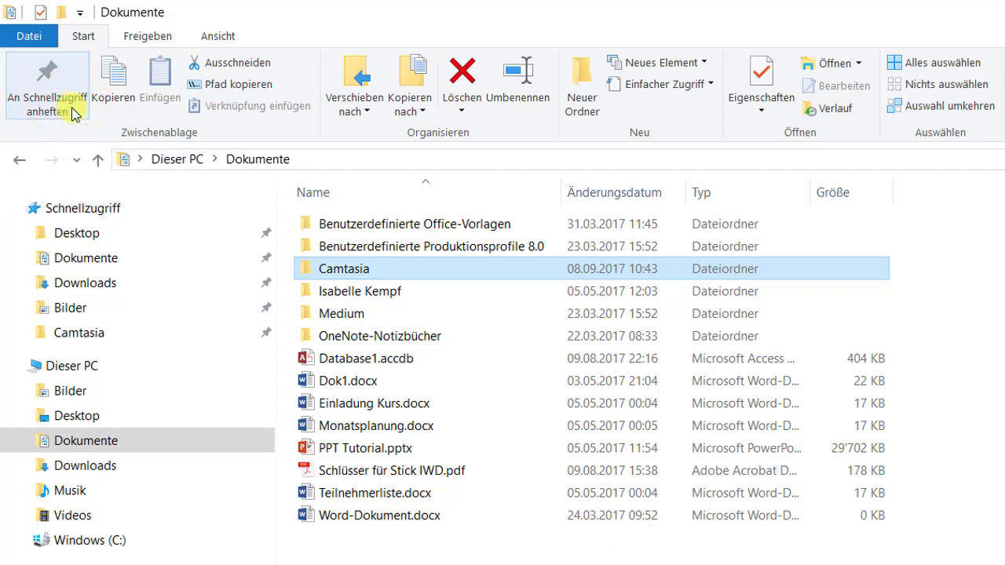
pyautogui.click(108, 339)
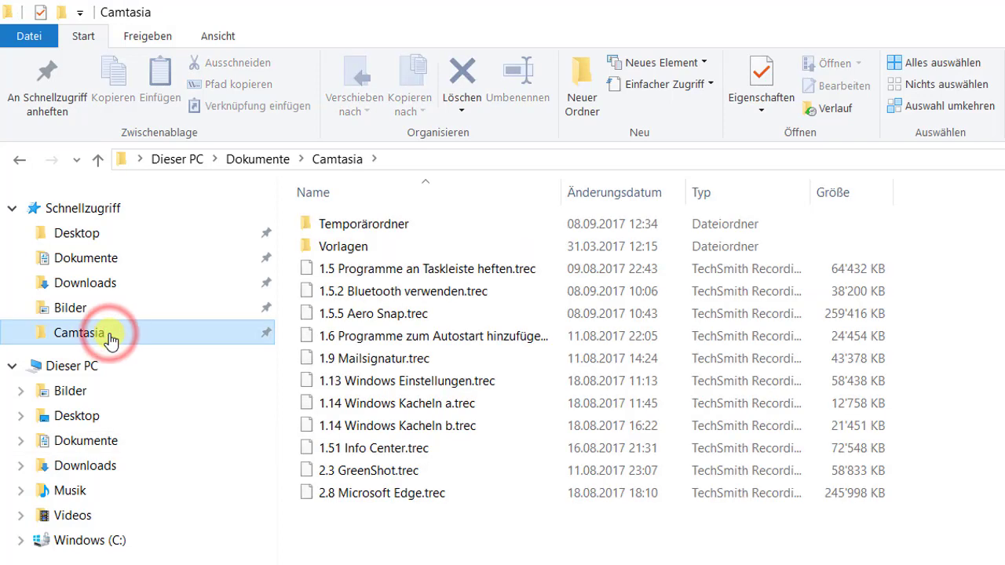
pyautogui.rightClick(152, 335)
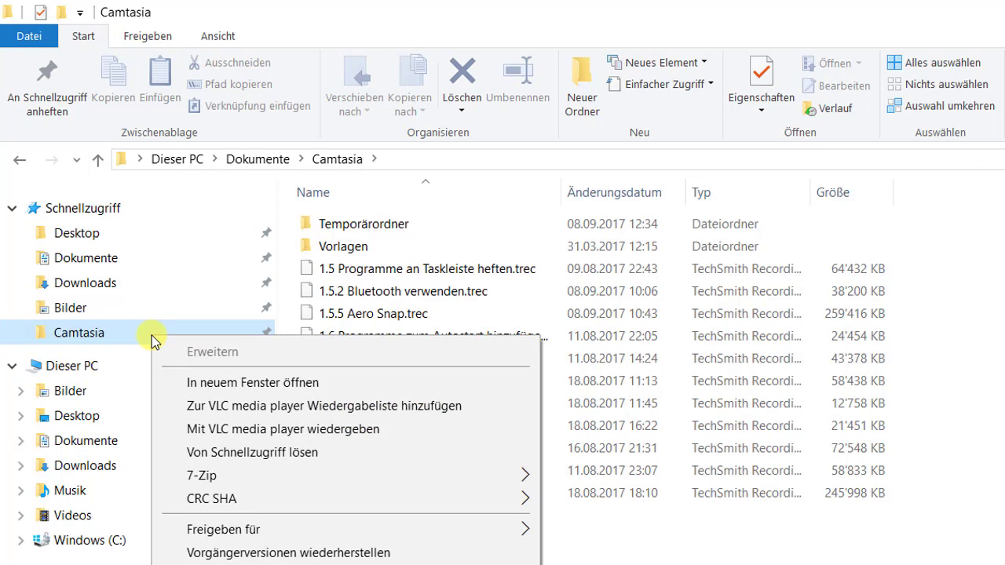
pyautogui.click(202, 454)
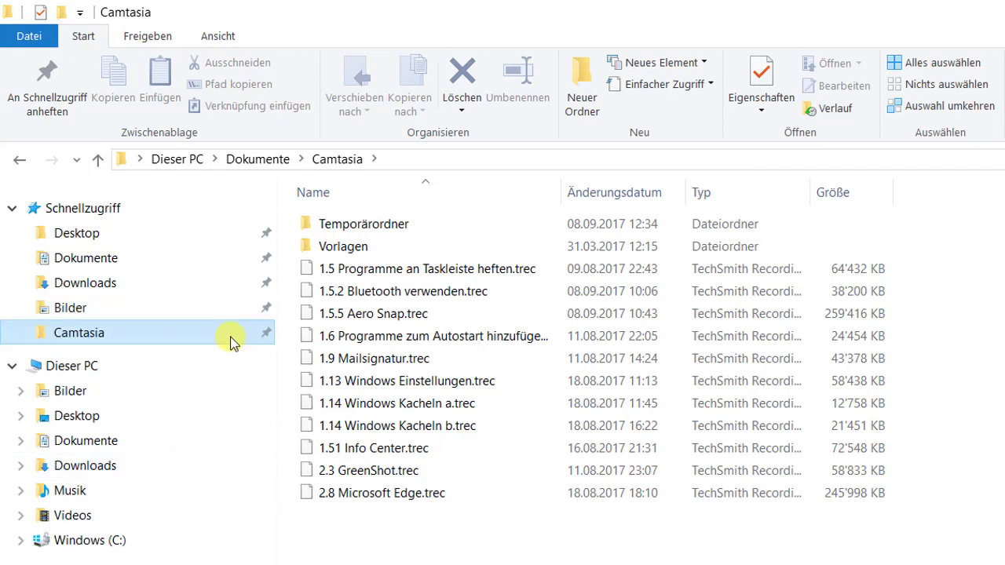
pyautogui.click(147, 441)
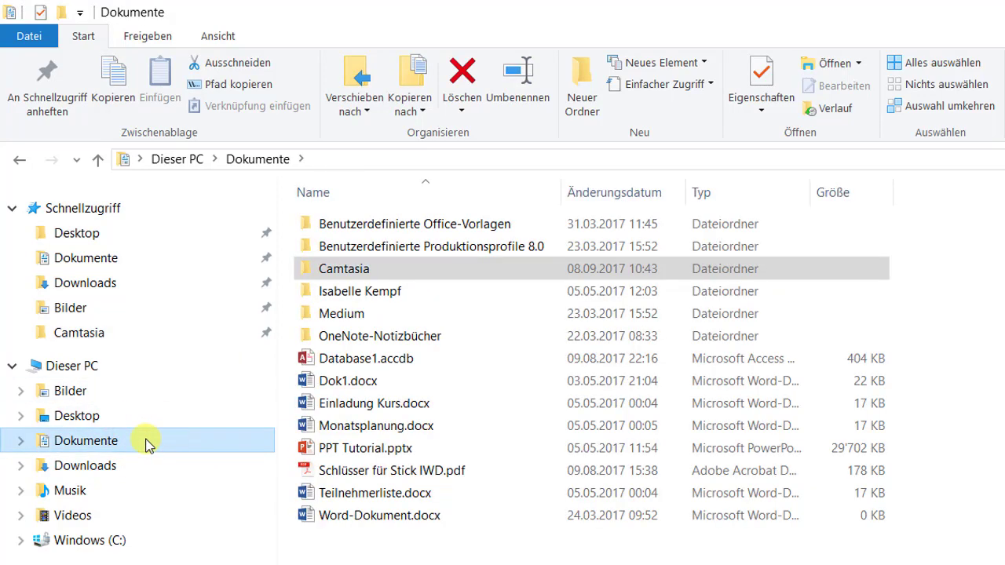
pyautogui.click(353, 427)
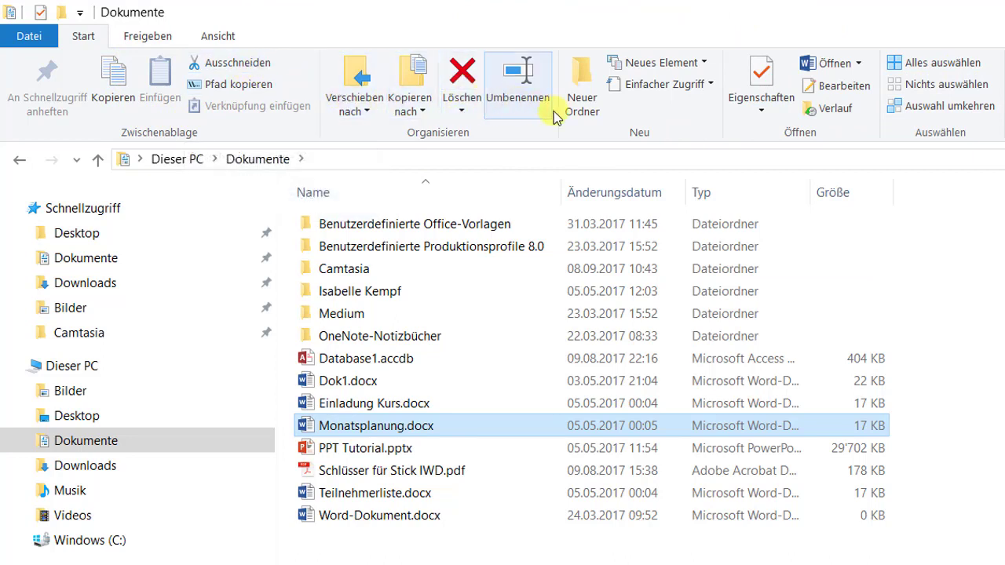
# Show the Freigeben ribbon tab, open the Camtasia folder, then go back to Dokumente
pyautogui.click(148, 35)
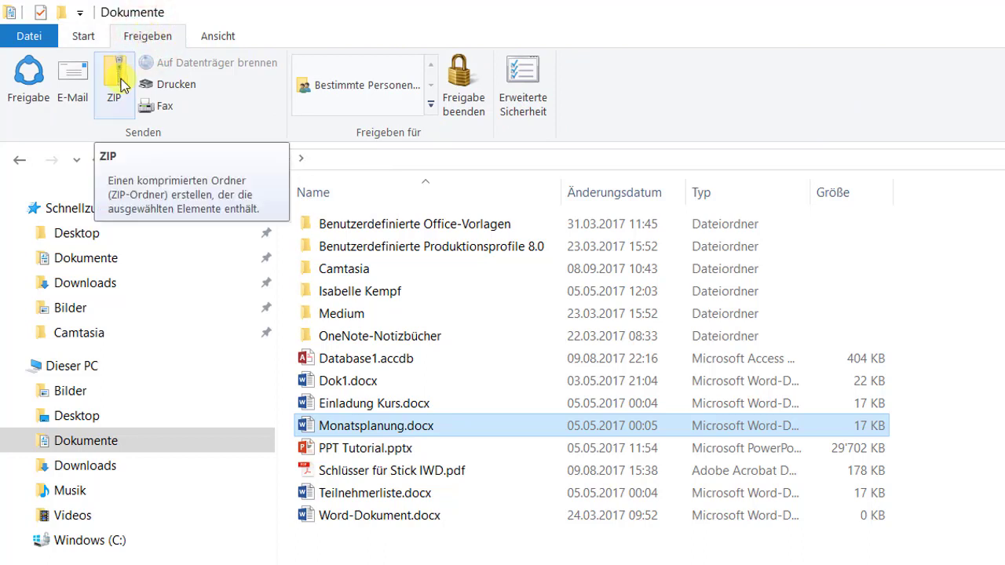
pyautogui.click(339, 275)
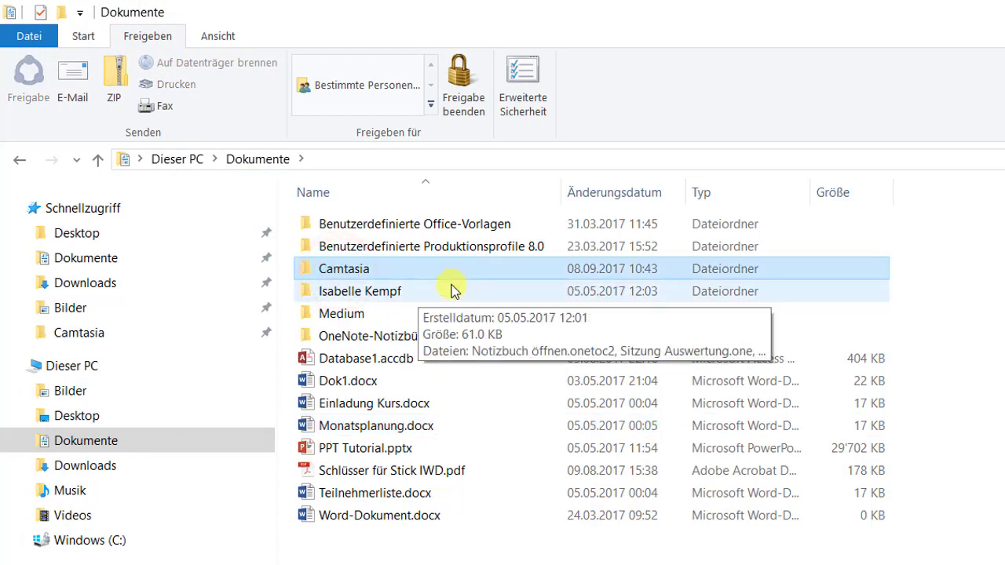
pyautogui.click(398, 269)
pyautogui.doubleClick(398, 269)
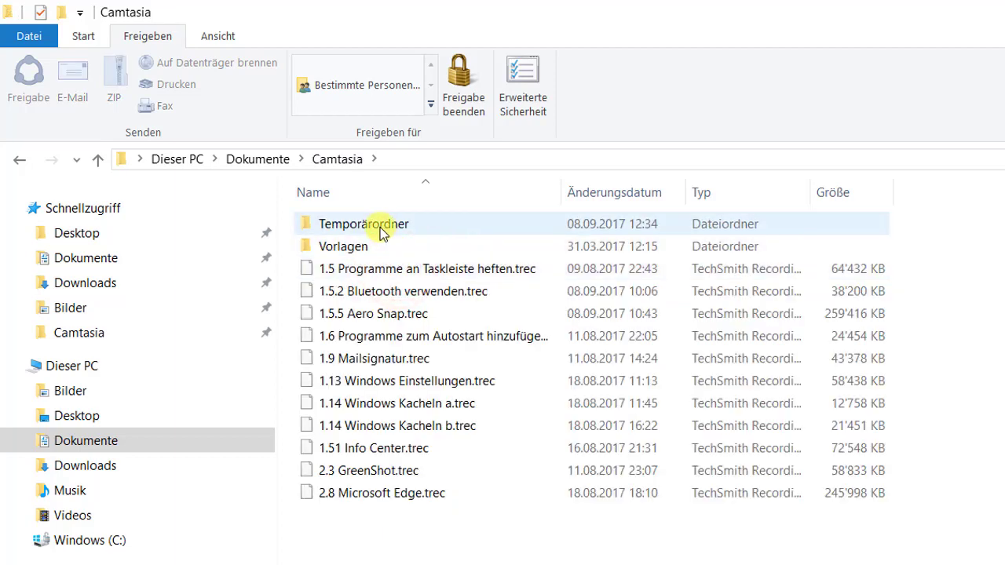
pyautogui.click(19, 164)
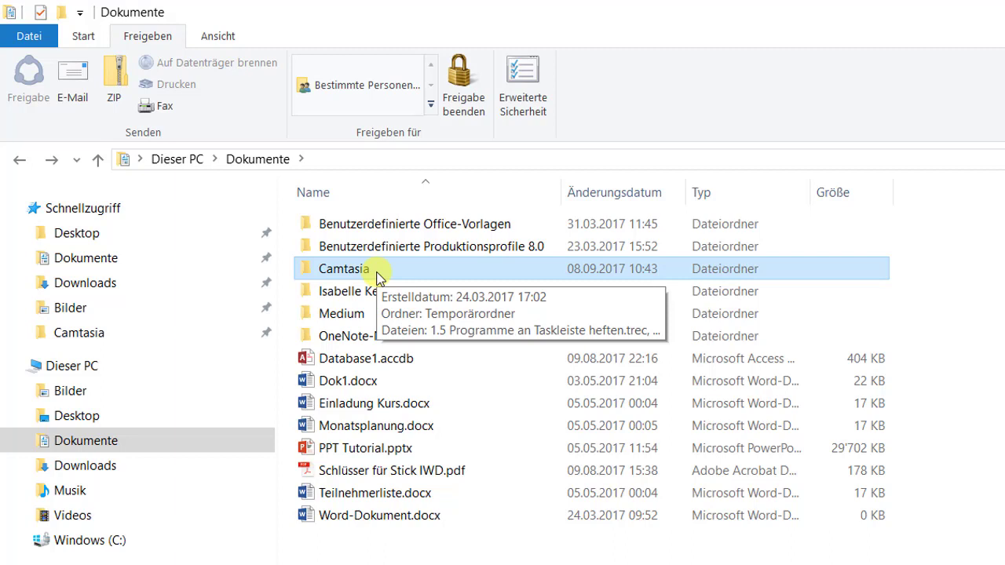
# Compress the selected Camtasia folder into Camtasia.zip (793'934 KB) with ZIP in the Senden group
pyautogui.click(116, 82)
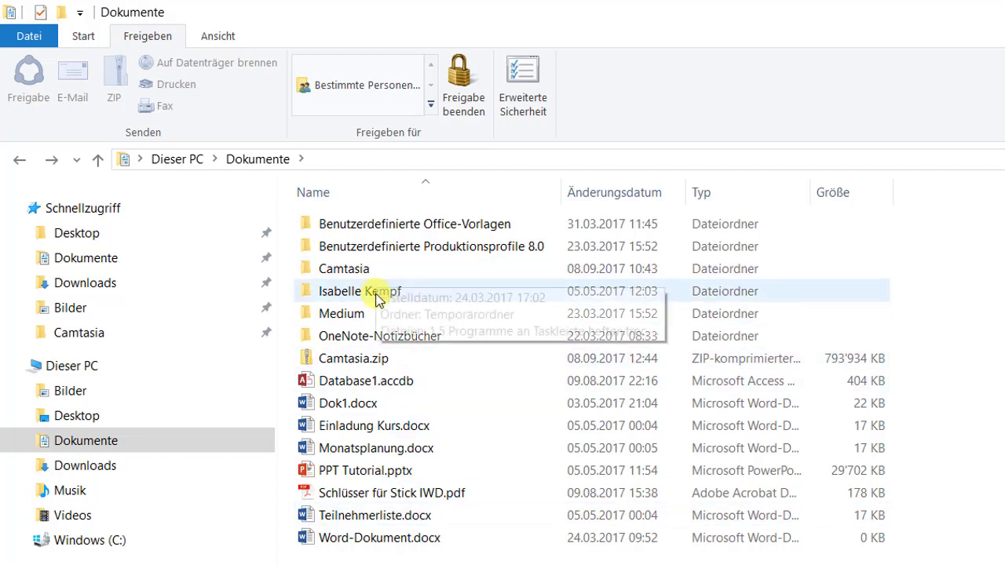
pyautogui.moveTo(319, 358)
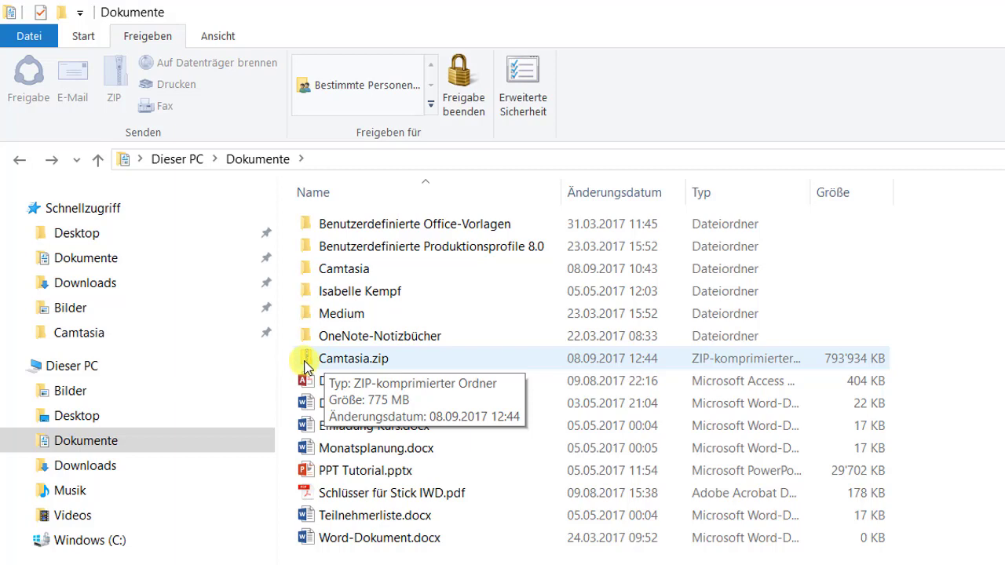
# Enlarge Dokumente to extra-large icons with Ctrl+scroll, then open Camtasia.zip to view its contents
pyautogui.keyDown('ctrl'); pyautogui.scroll(4, 314, 365); pyautogui.keyUp('ctrl')
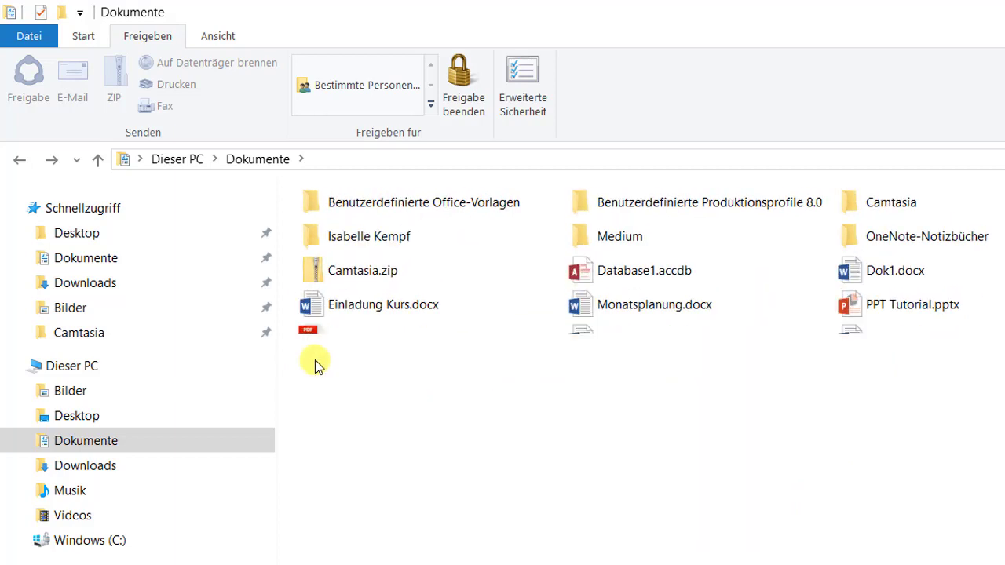
pyautogui.keyDown('ctrl'); pyautogui.scroll(3, 375, 406); pyautogui.keyUp('ctrl')
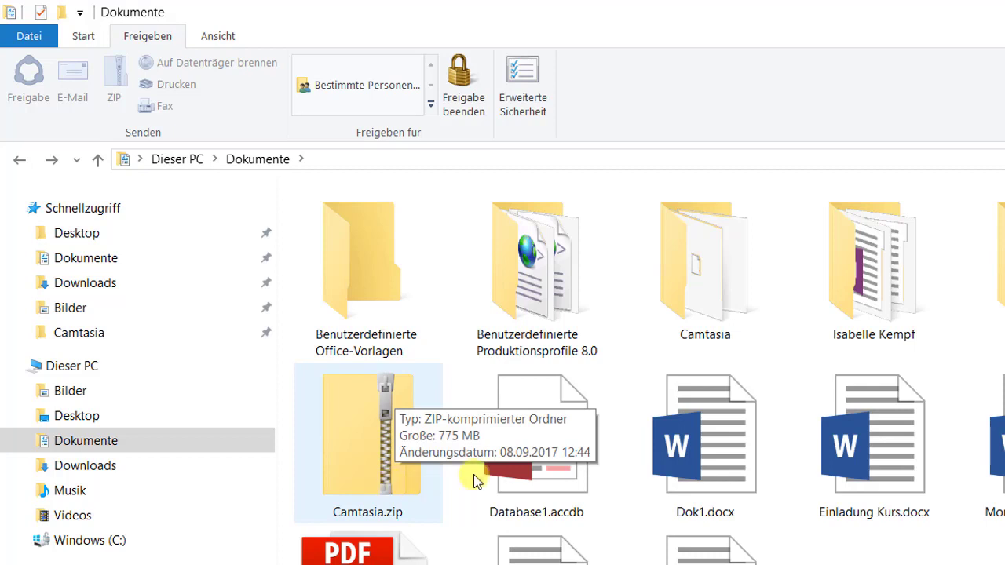
pyautogui.click(705, 307)
pyautogui.click(366, 460)
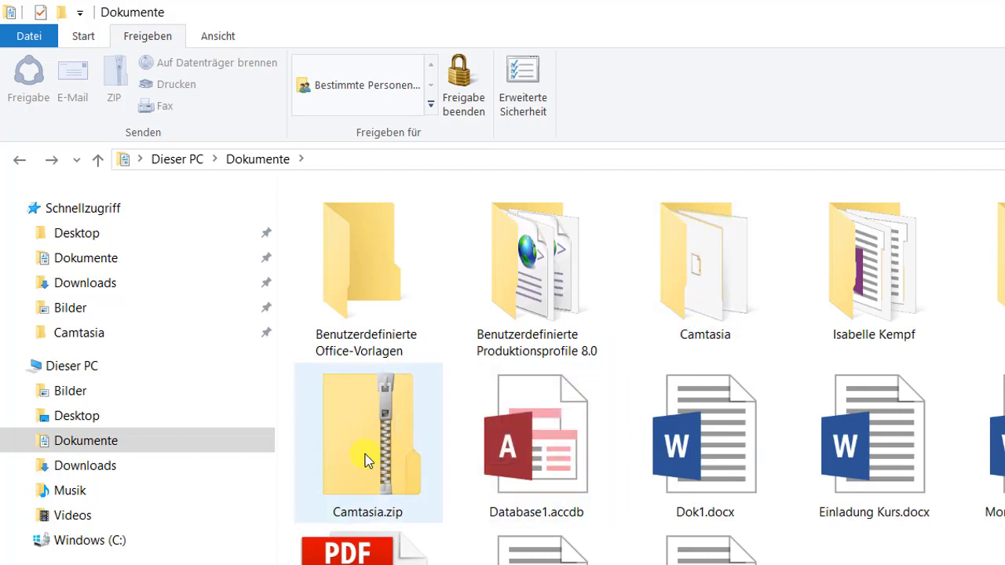
pyautogui.doubleClick(365, 459)
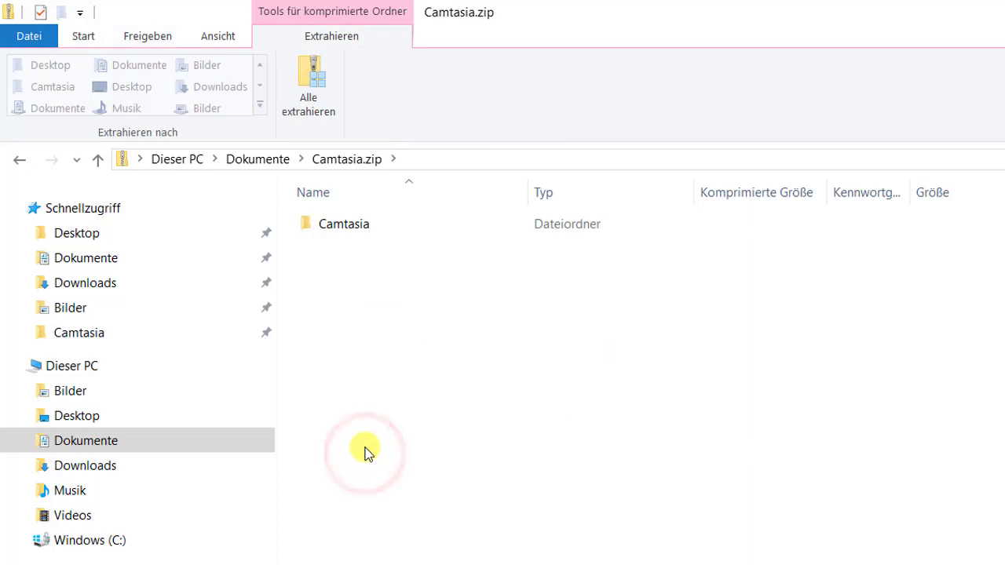
# Open the Camtasia folder inside the archive, then switch to Downloads with its three ZIP archives
pyautogui.doubleClick(361, 227)
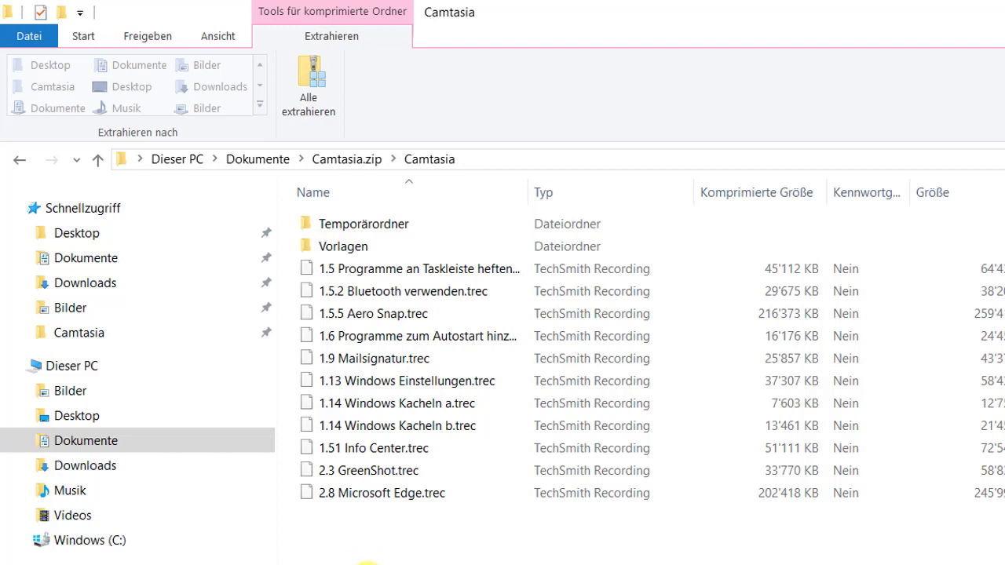
pyautogui.click(85, 466)
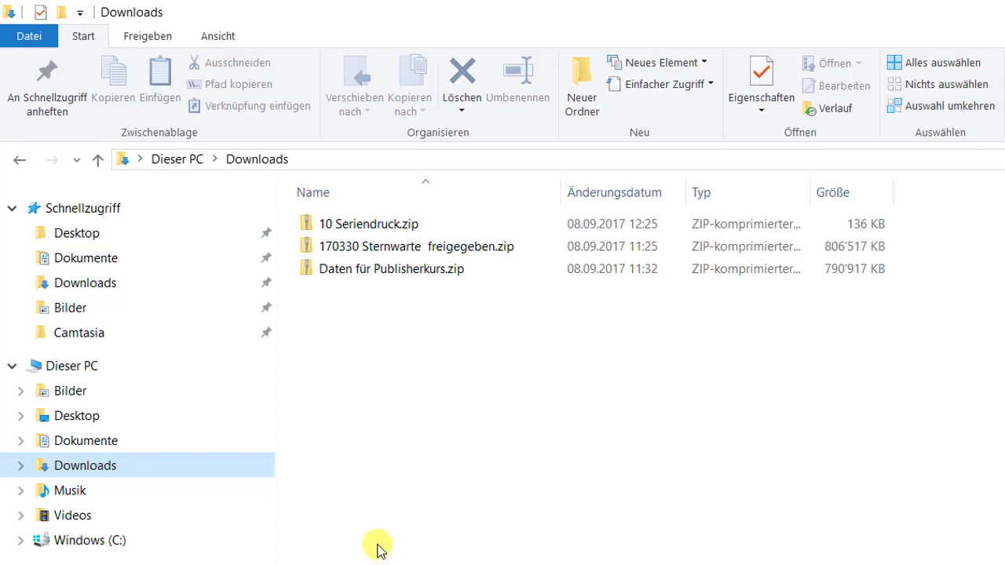
# Browse into 10 Seriendruck.zip's 10 Seriendruck folder and open Adressen Word.docx in Word
pyautogui.doubleClick(372, 229)
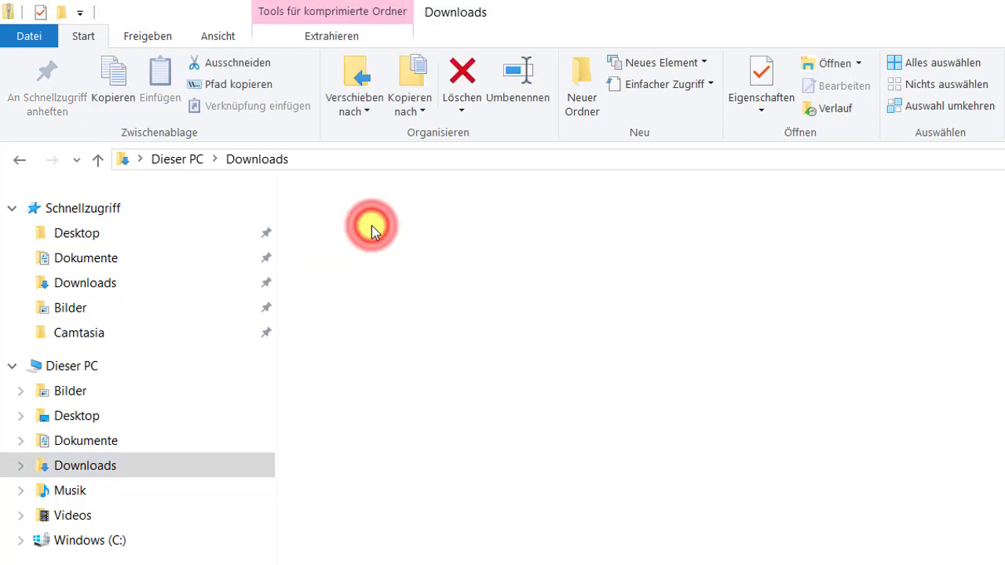
pyautogui.doubleClick(372, 226)
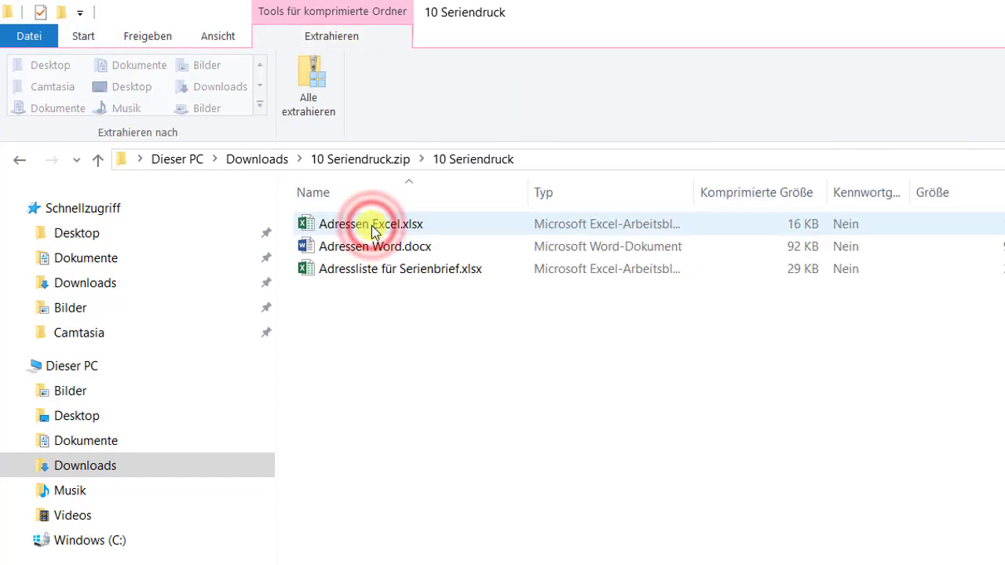
pyautogui.click(377, 251)
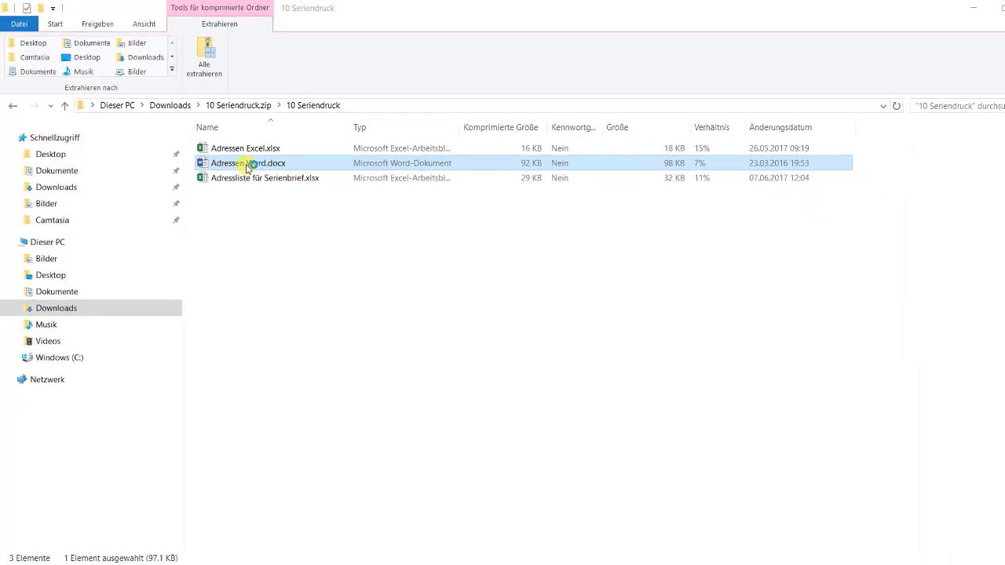
pyautogui.doubleClick(275, 183)
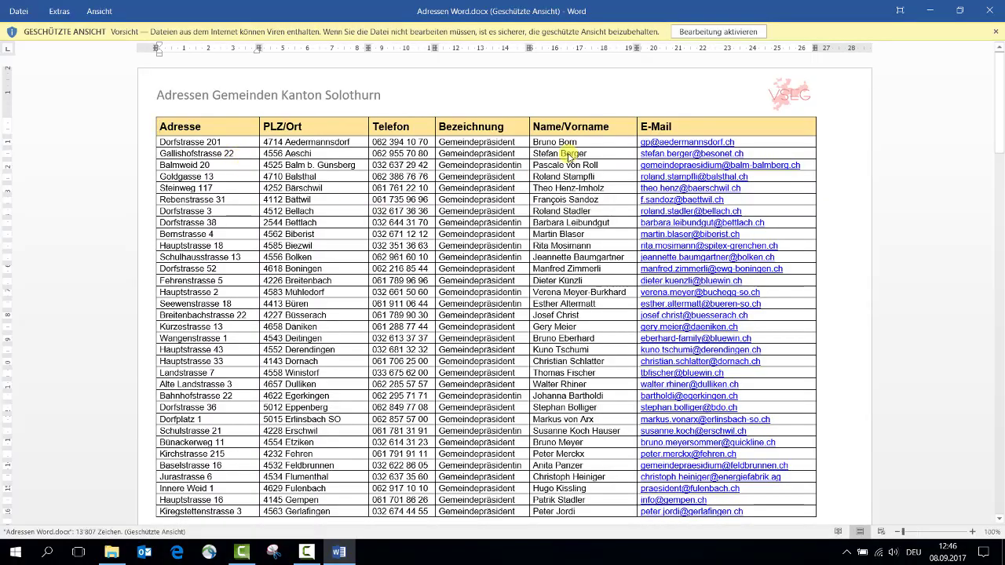
# Enable editing, replace the first address Dorfstrasse 201 with Bahnhofstrasse 15, and save the document
pyautogui.click(709, 34)
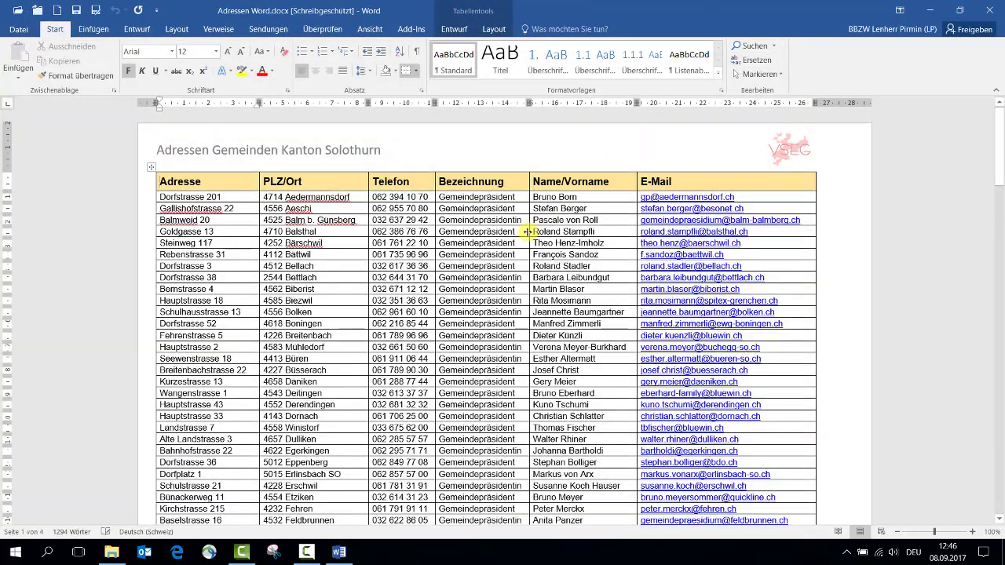
pyautogui.scroll(8, 487, 243)
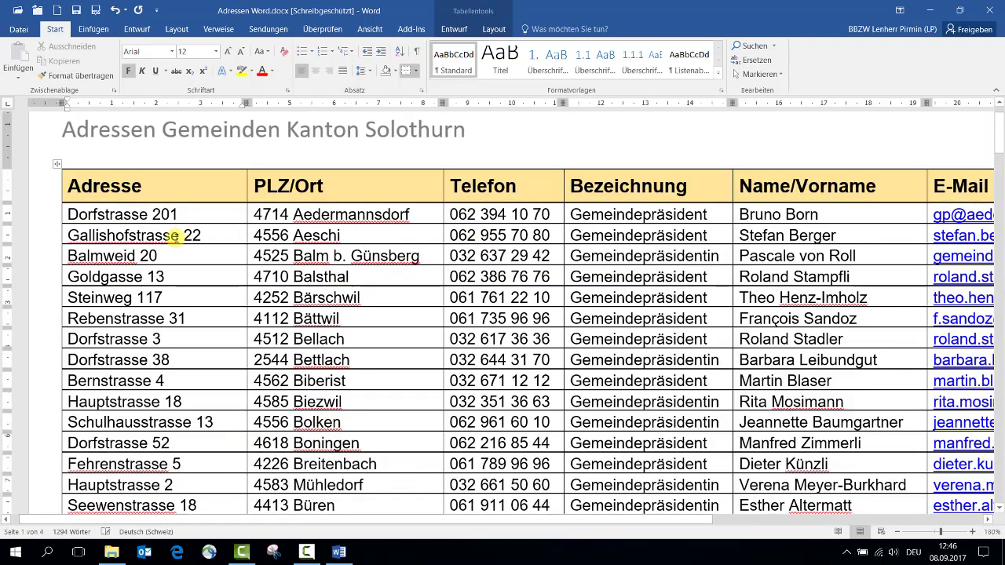
pyautogui.click(195, 214)
pyautogui.moveTo(165, 213); pyautogui.dragTo(82, 214)
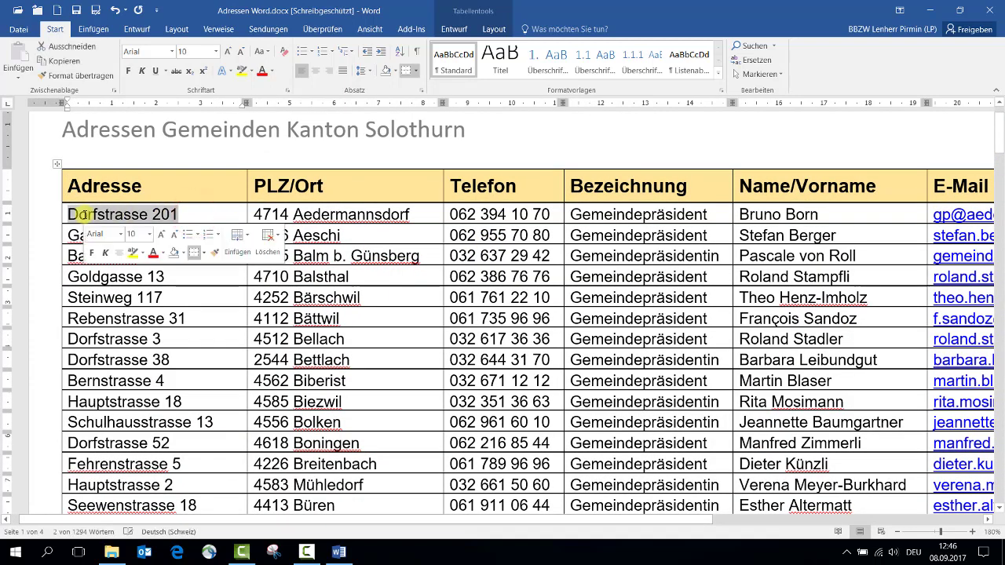
pyautogui.write('Bah')
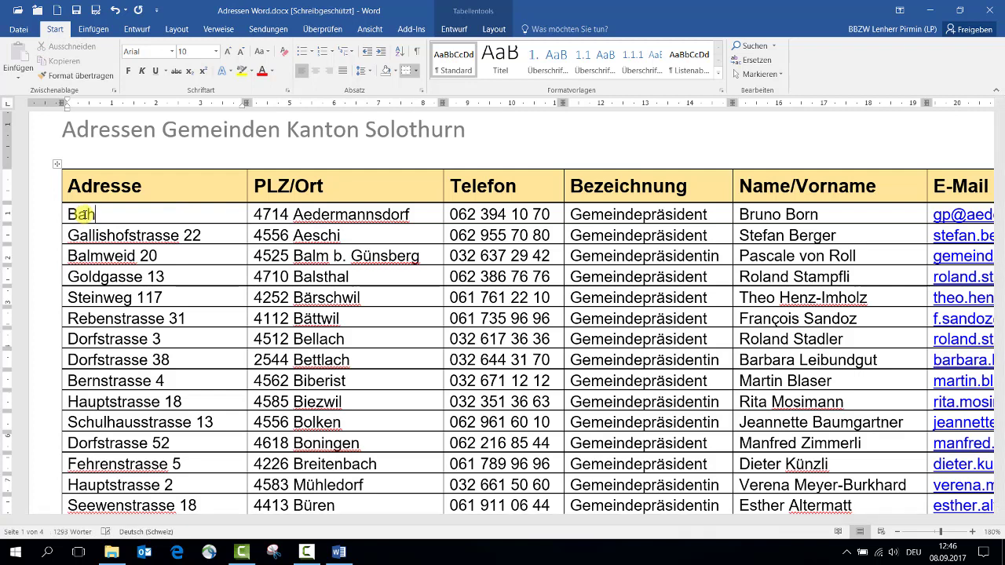
pyautogui.write('nhofstrasse 15')
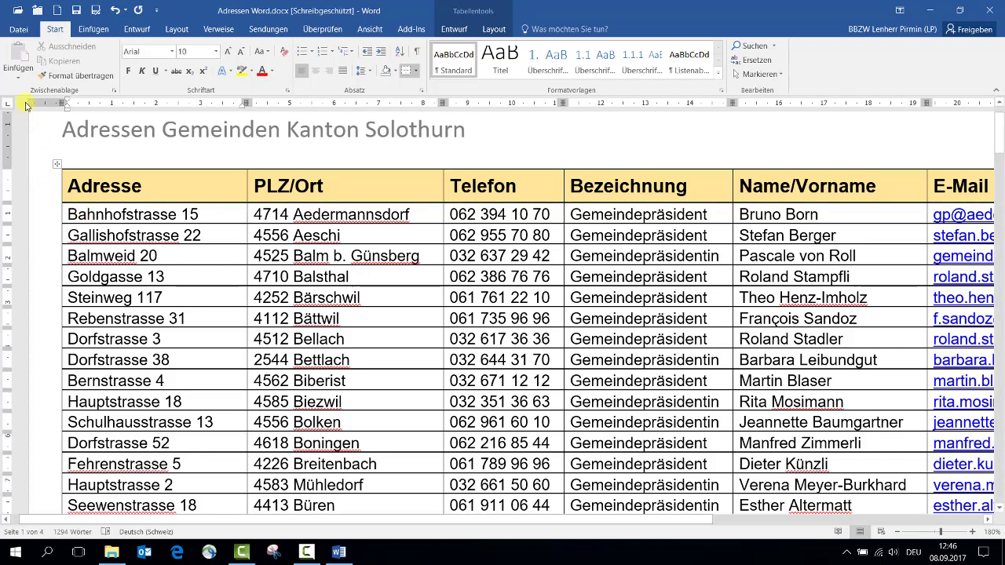
pyautogui.click(78, 11)
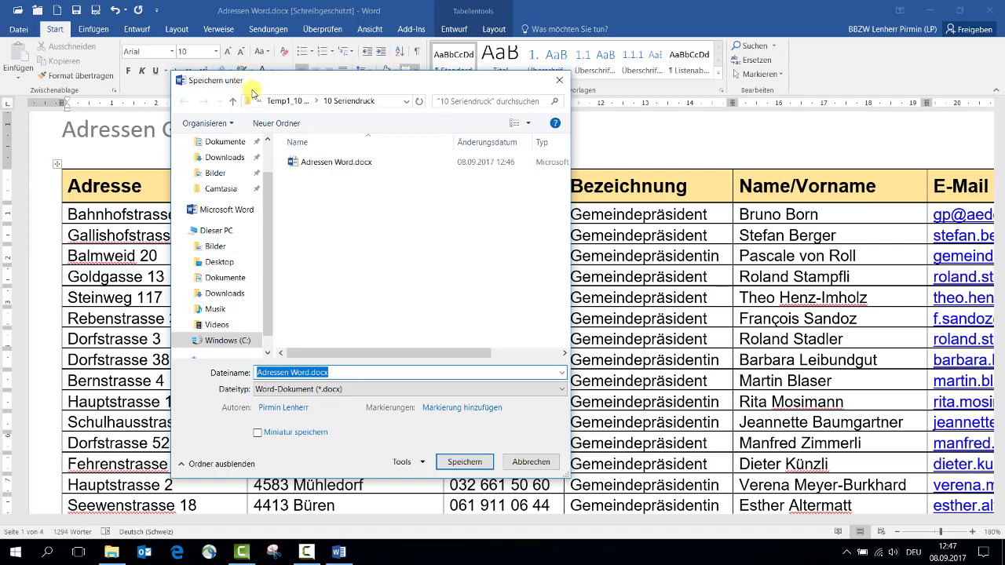
# Cancel the Speichern unter dialog for Adressen Word.docx
pyautogui.click(532, 462)
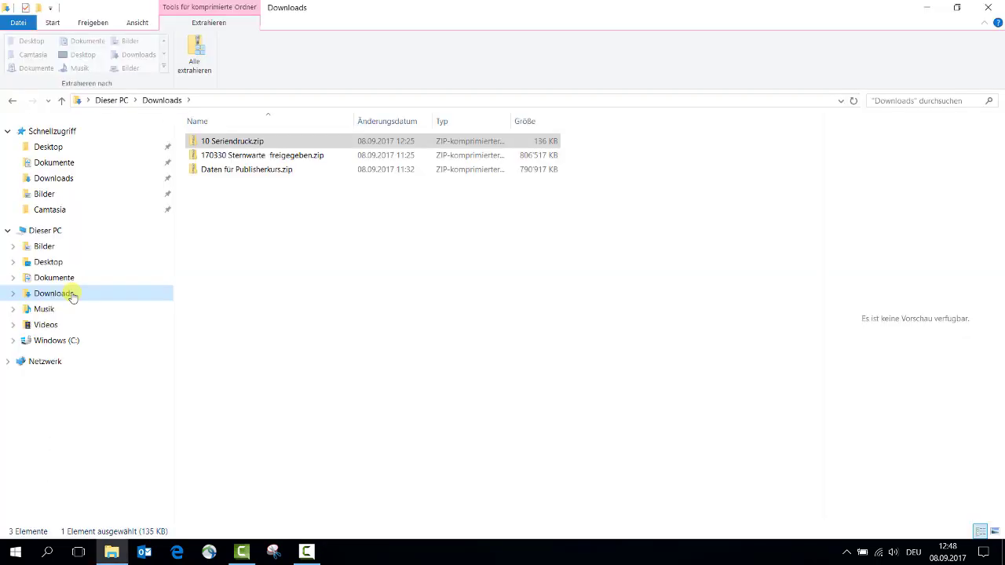
# Browse 170330 Sternwarte freigegeben.zip, then reopen it from Downloads and select its photo folder
pyautogui.doubleClick(232, 157)
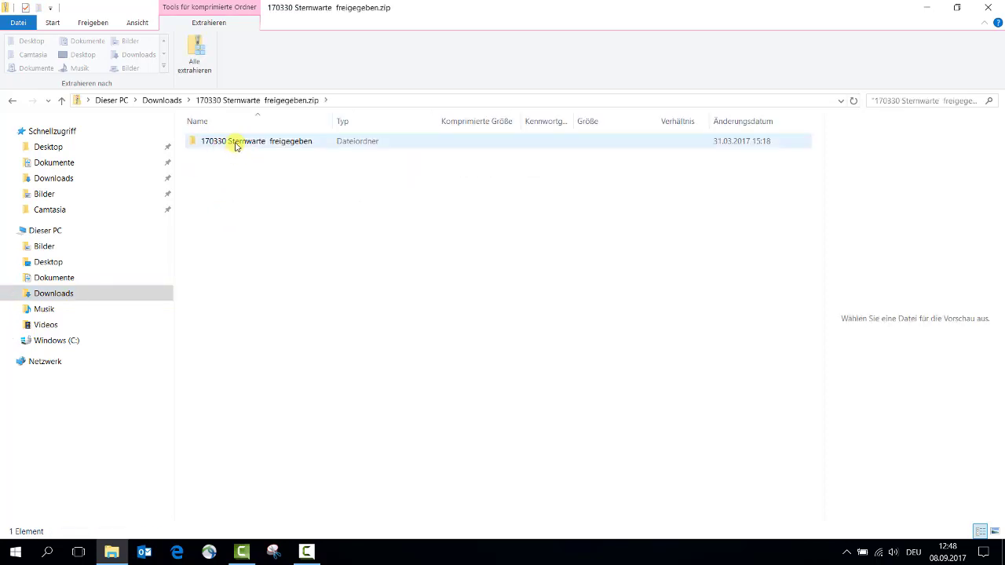
pyautogui.doubleClick(236, 146)
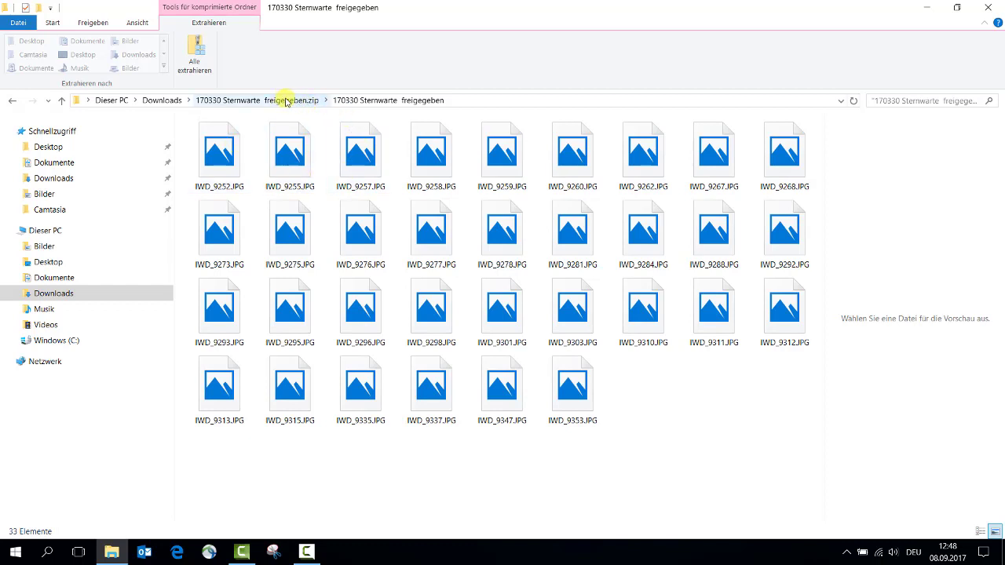
pyautogui.click(102, 293)
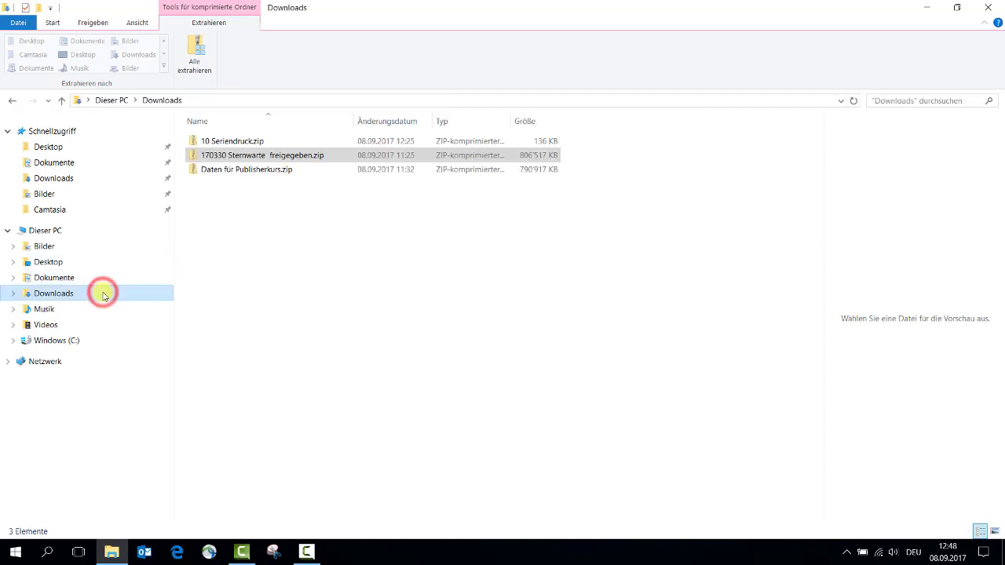
pyautogui.click(254, 157)
pyautogui.doubleClick(253, 156)
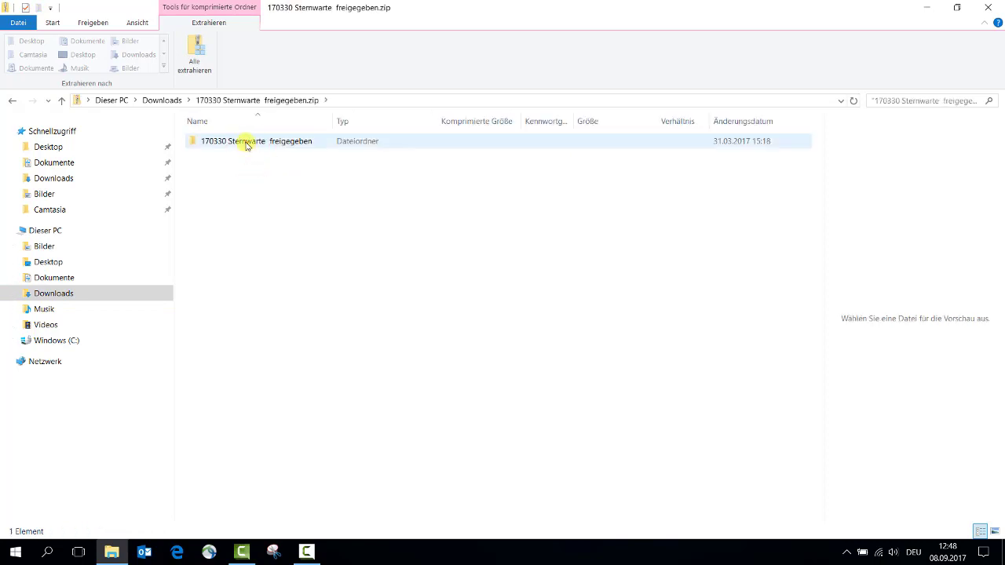
pyautogui.click(246, 145)
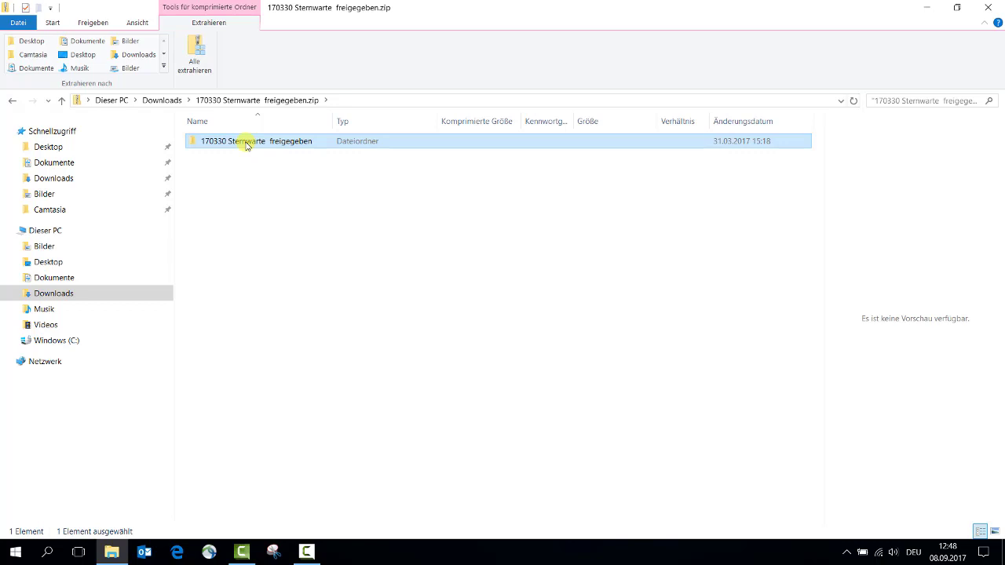
# Copy the 170330 Sternwarte freigegeben folder out of the archive and paste it into Dokumente
pyautogui.rightClick(246, 145)
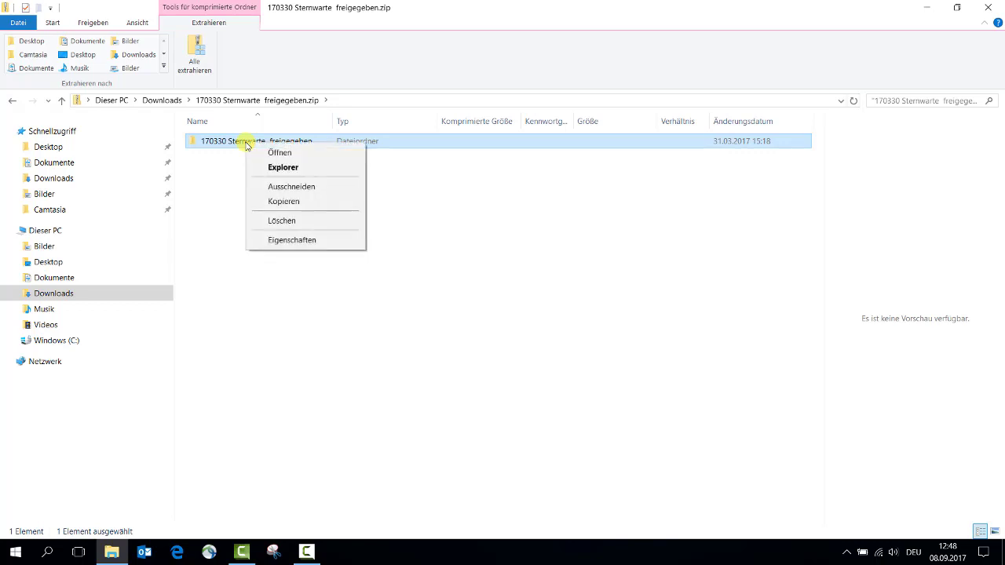
pyautogui.click(267, 201)
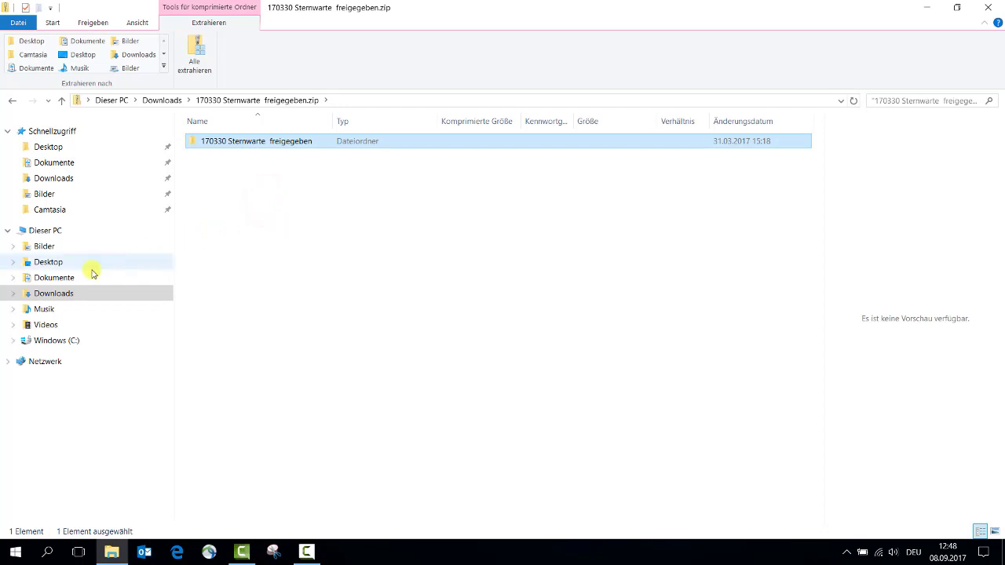
pyautogui.click(55, 279)
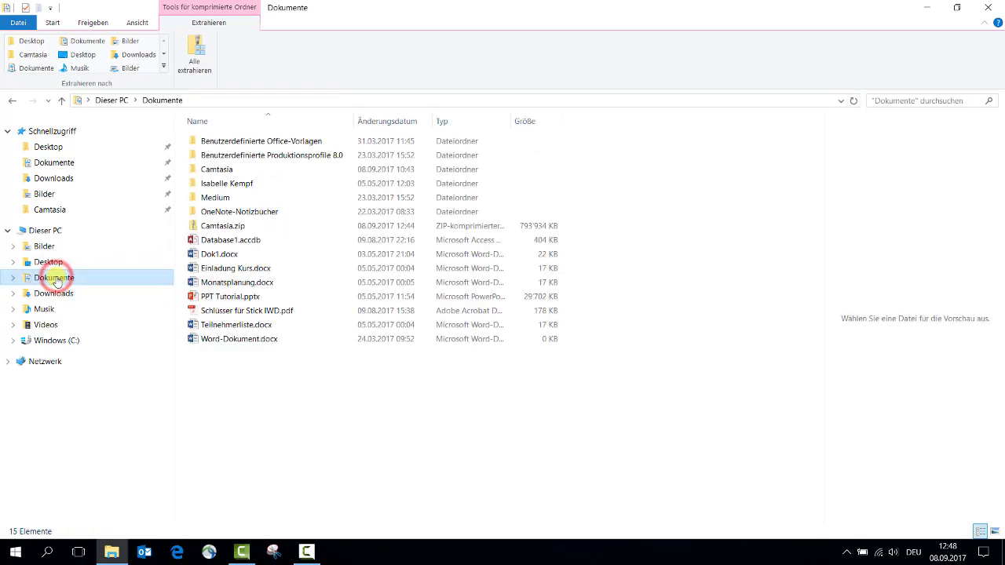
pyautogui.rightClick(261, 409)
pyautogui.click(289, 325)
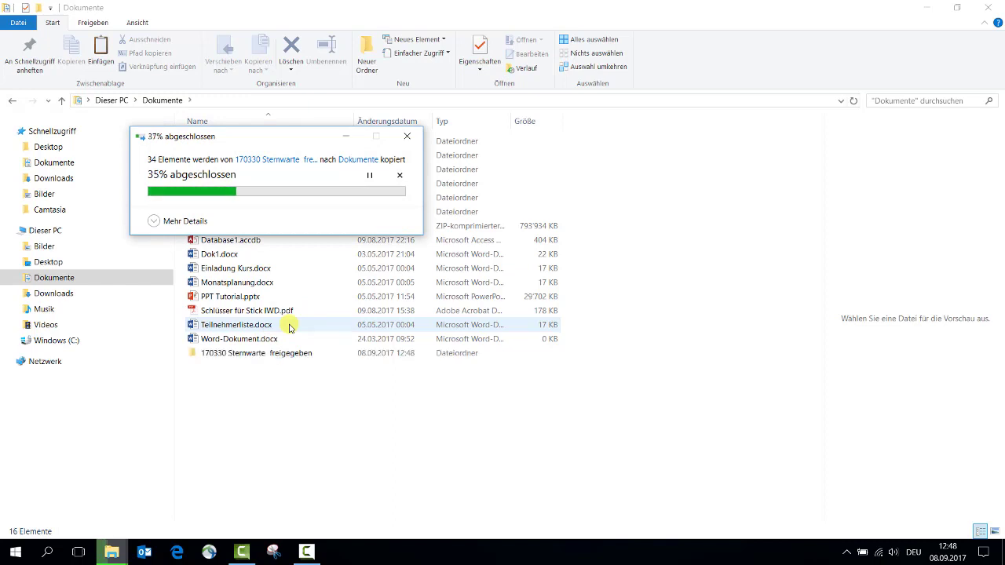
pyautogui.click(289, 353)
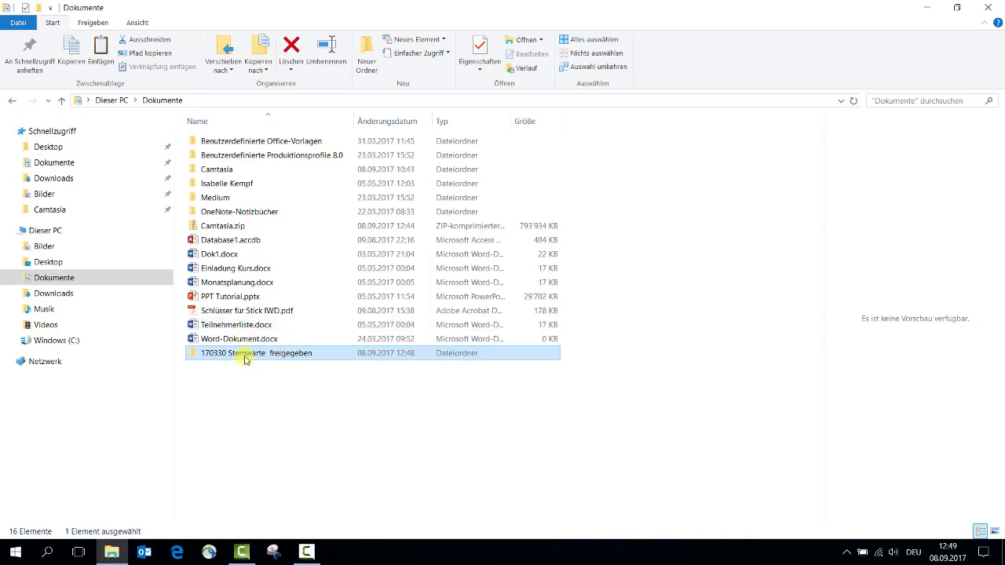
# Open the copied Sternwarte folder, preview IWD_9277.JPG, and widen the preview pane
pyautogui.moveTo(261, 356)
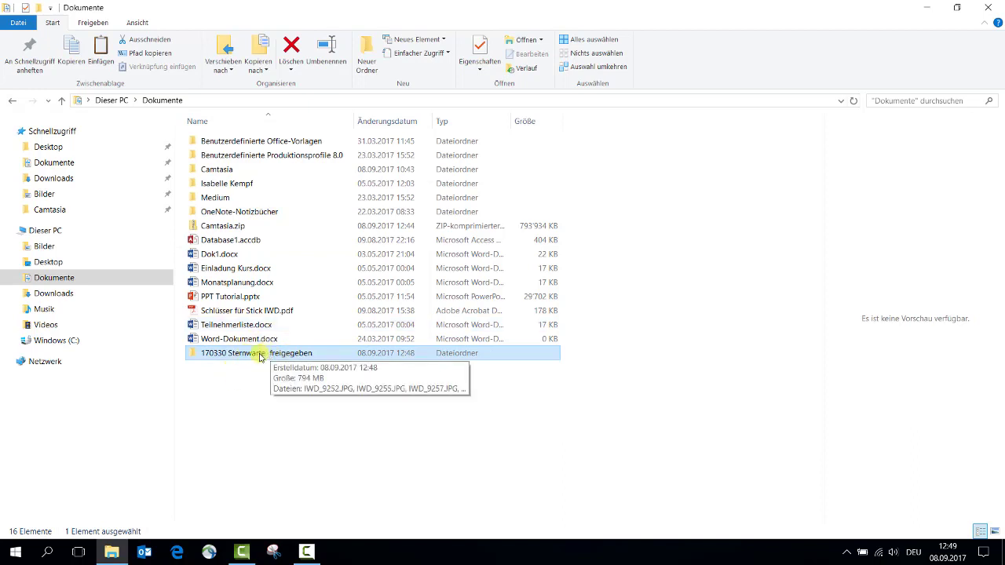
pyautogui.doubleClick(260, 354)
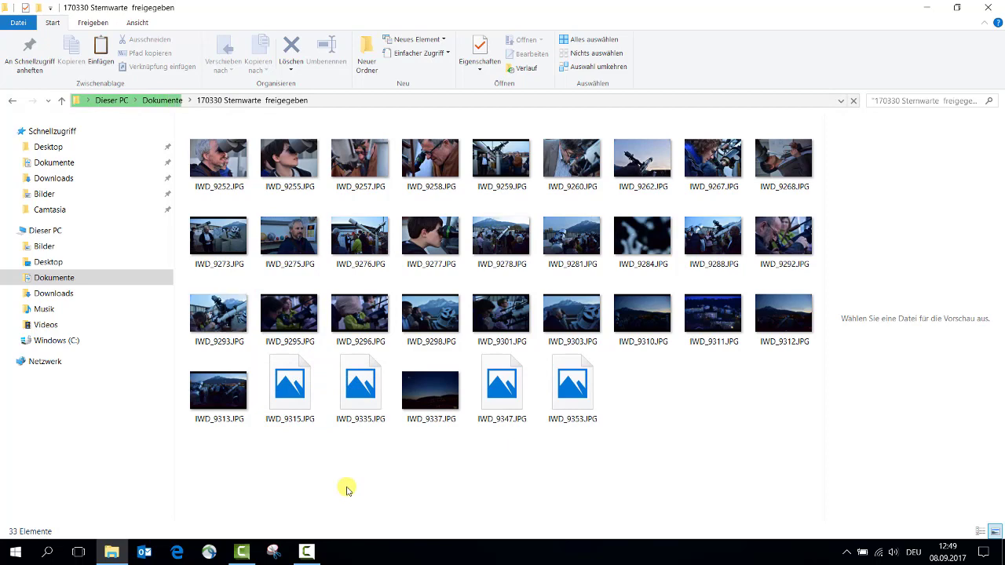
pyautogui.click(436, 249)
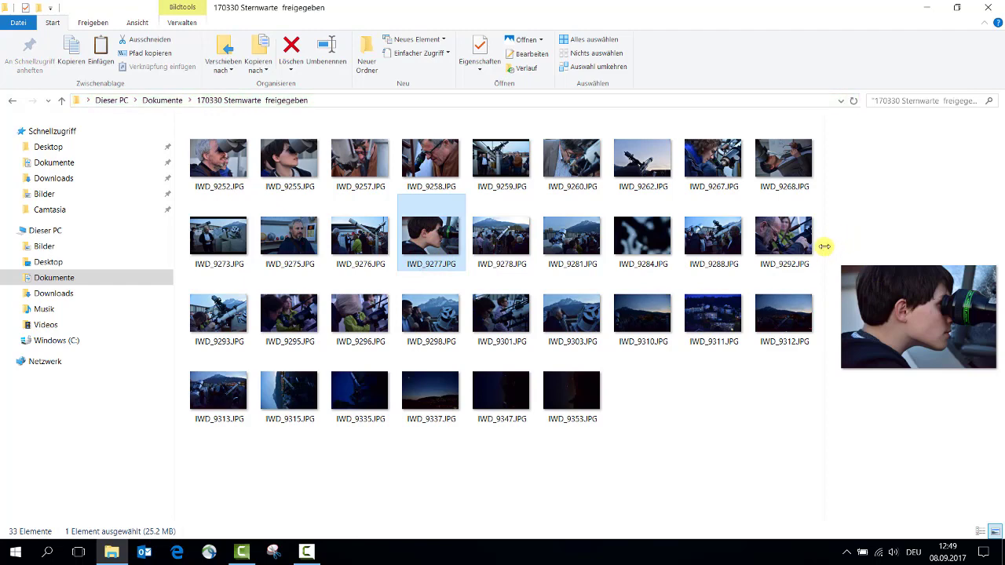
pyautogui.moveTo(825, 247); pyautogui.dragTo(511, 245)
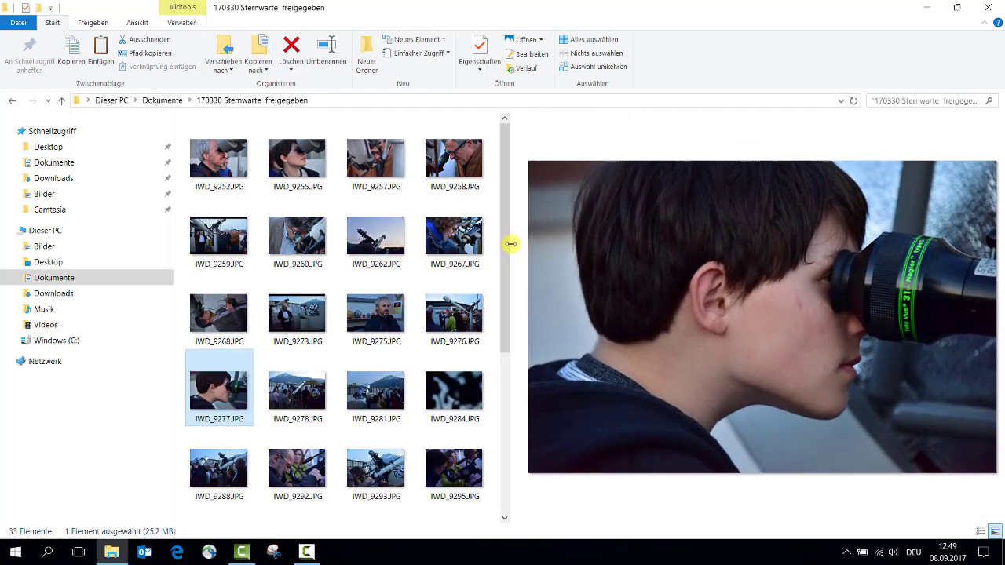
# Preview photos IWD_9262, 9267, 9276, 9281 and 9284, then return to Downloads
pyautogui.click(390, 234)
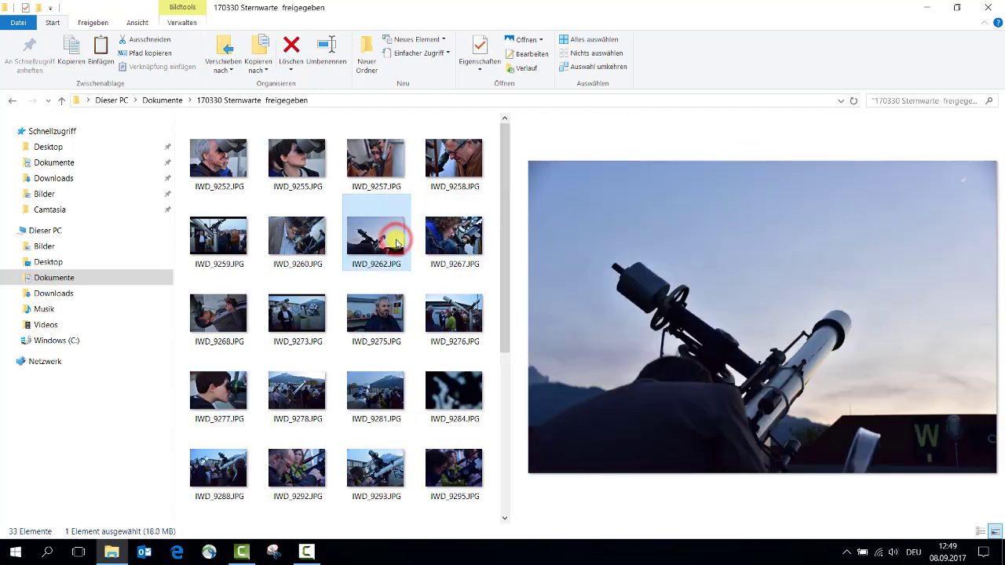
pyautogui.click(475, 249)
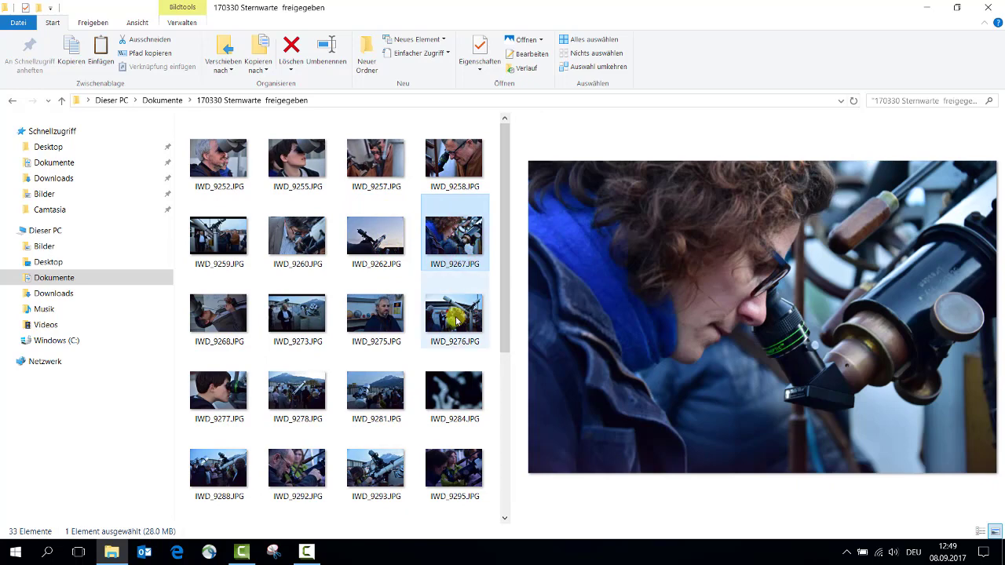
pyautogui.click(455, 317)
pyautogui.click(386, 391)
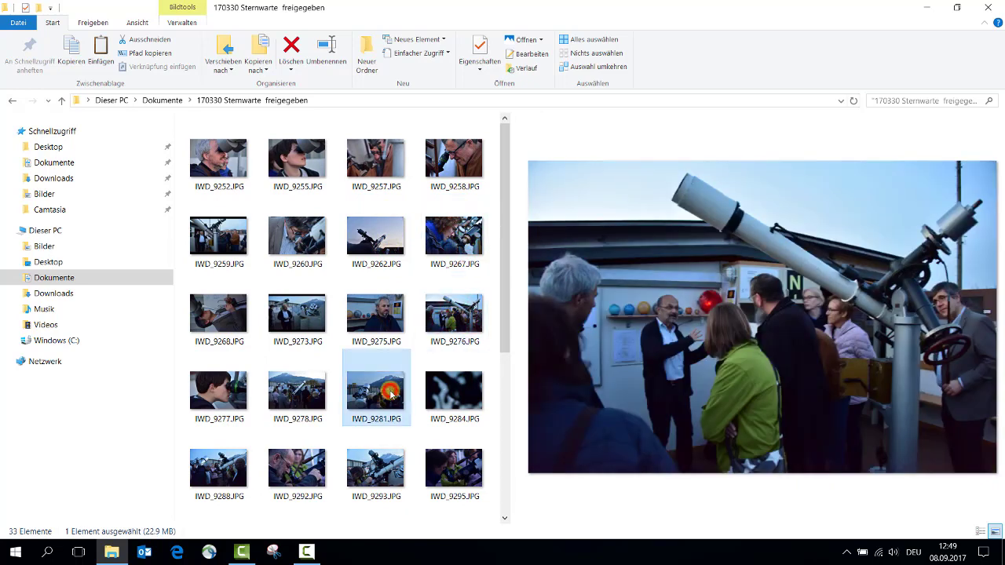
pyautogui.click(428, 404)
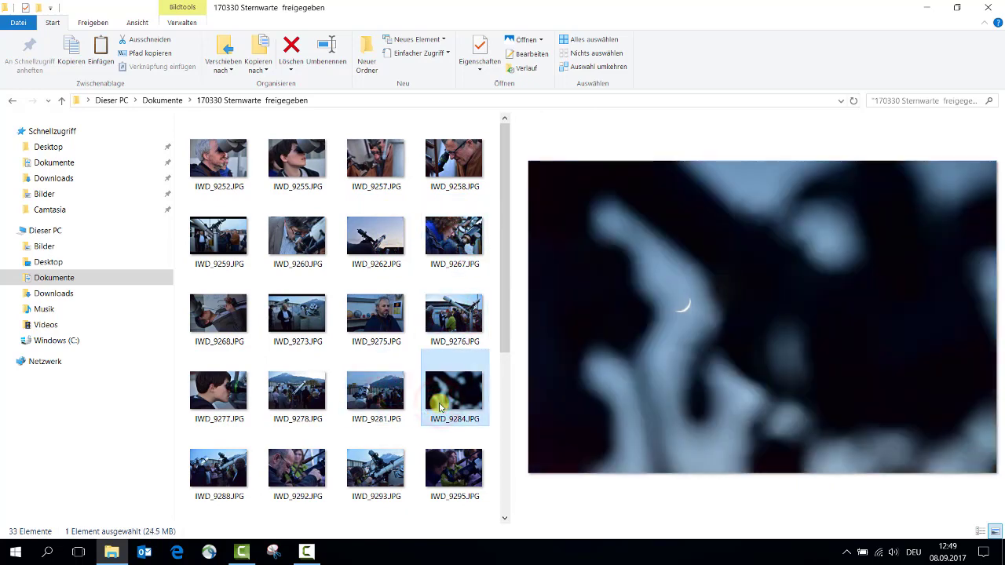
pyautogui.click(86, 296)
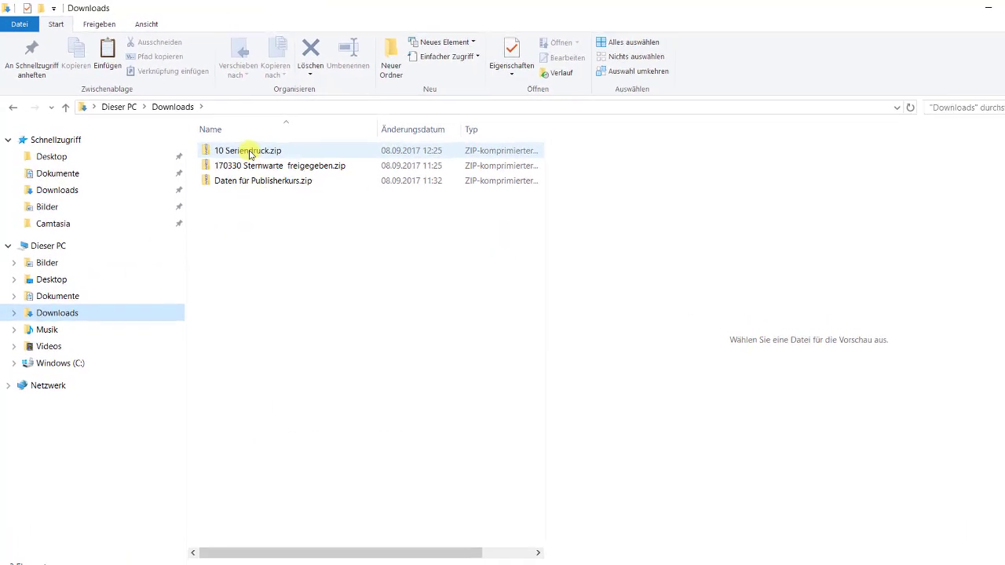
# Browse into 10 Seriendruck.zip, select Adressen Word.docx, and go back to Downloads
pyautogui.click(250, 154)
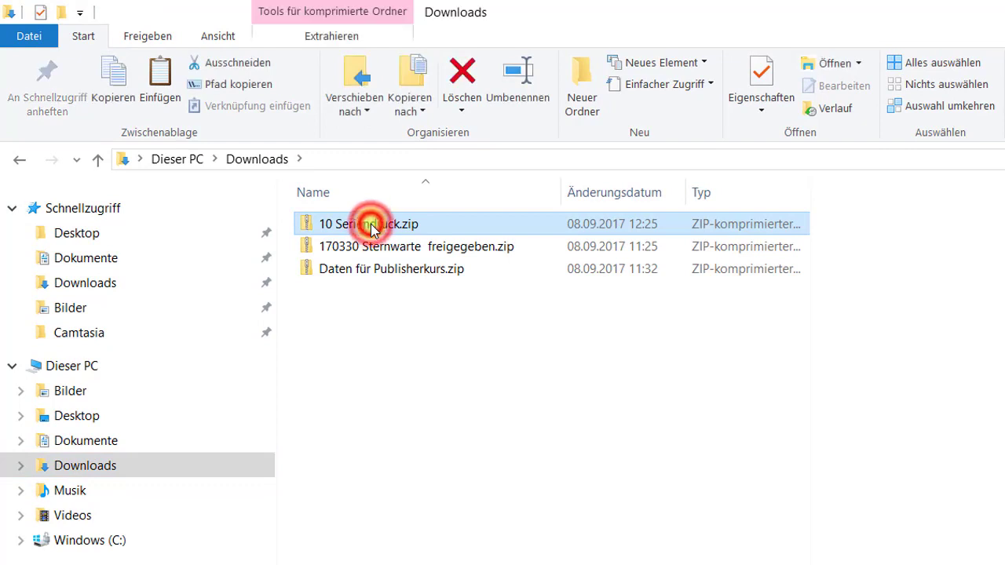
pyautogui.doubleClick(370, 226)
pyautogui.doubleClick(370, 225)
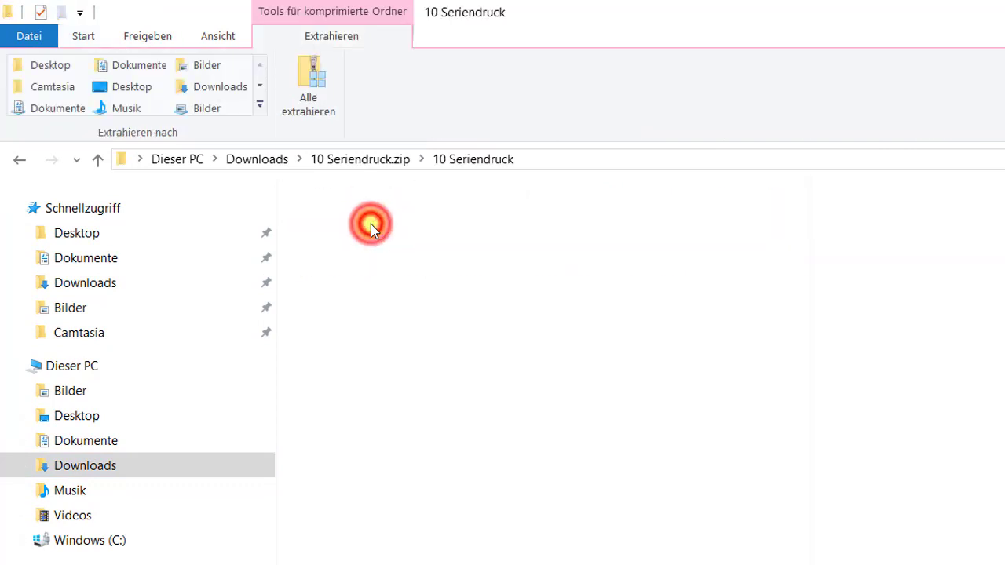
pyautogui.click(373, 246)
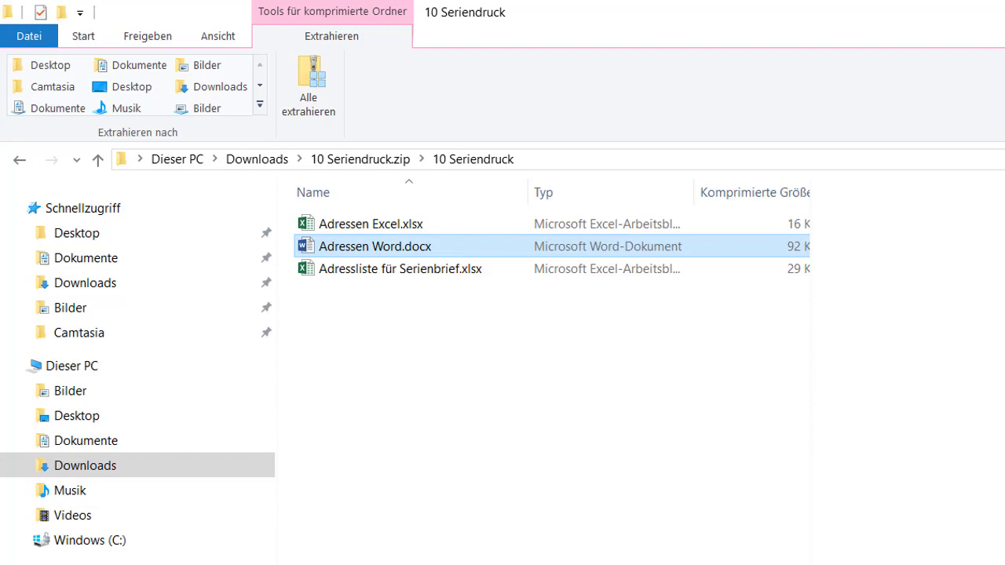
pyautogui.hotkey('alt', 'Left')
pyautogui.hotkey('alt', 'Left')
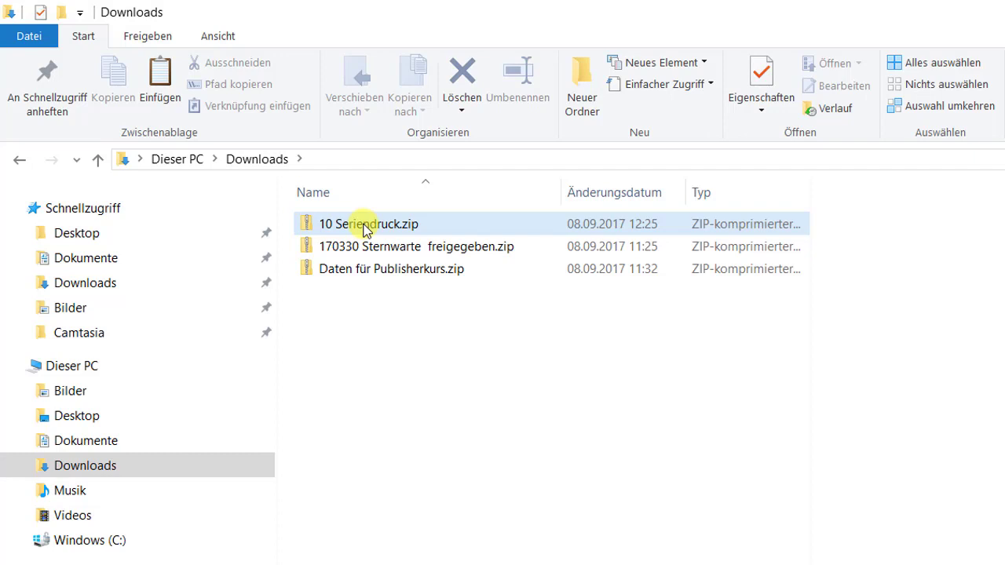
# Copy the 10 Seriendruck folder out of the archive and switch to Dokumente for pasting
pyautogui.doubleClick(364, 228)
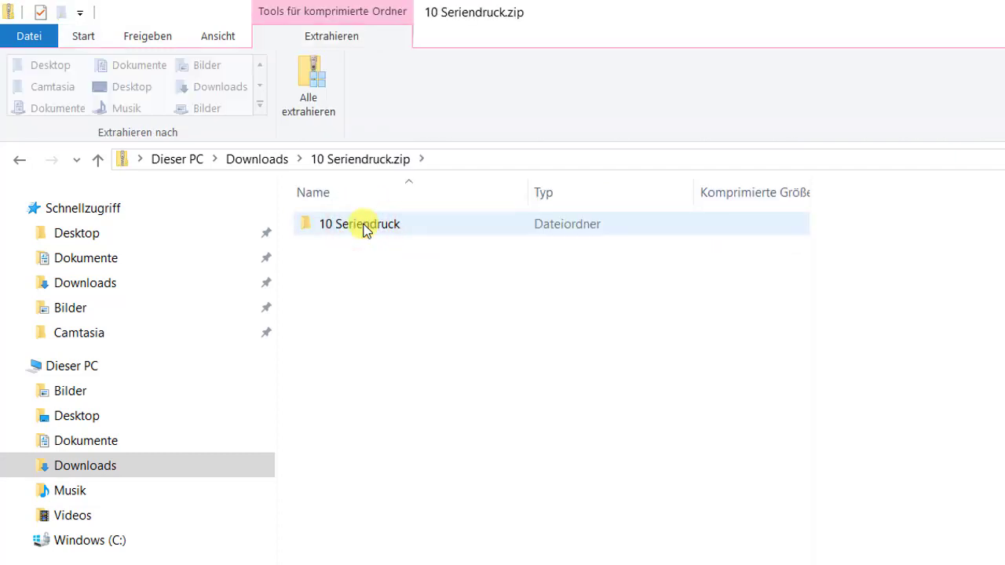
pyautogui.rightClick(364, 228)
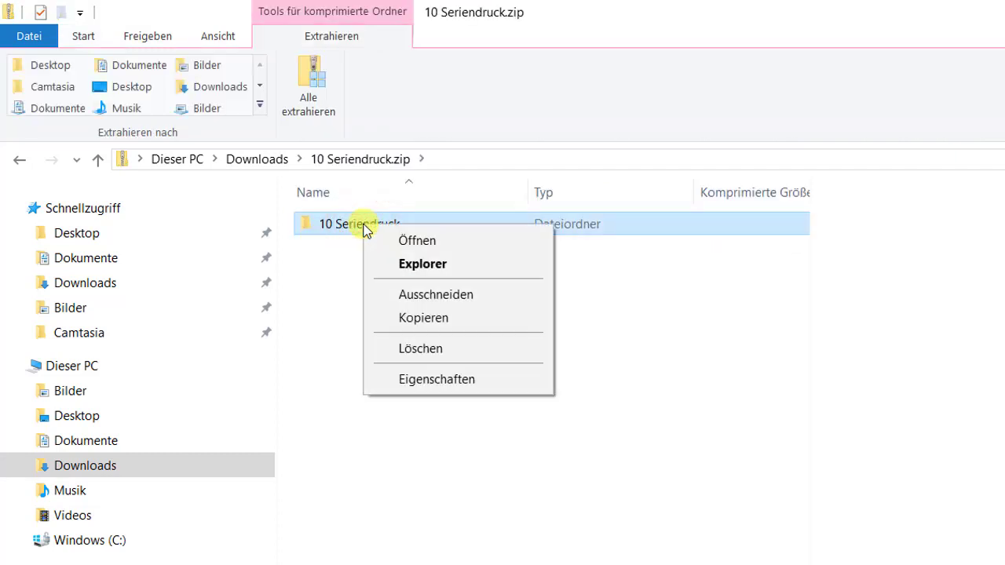
pyautogui.click(415, 318)
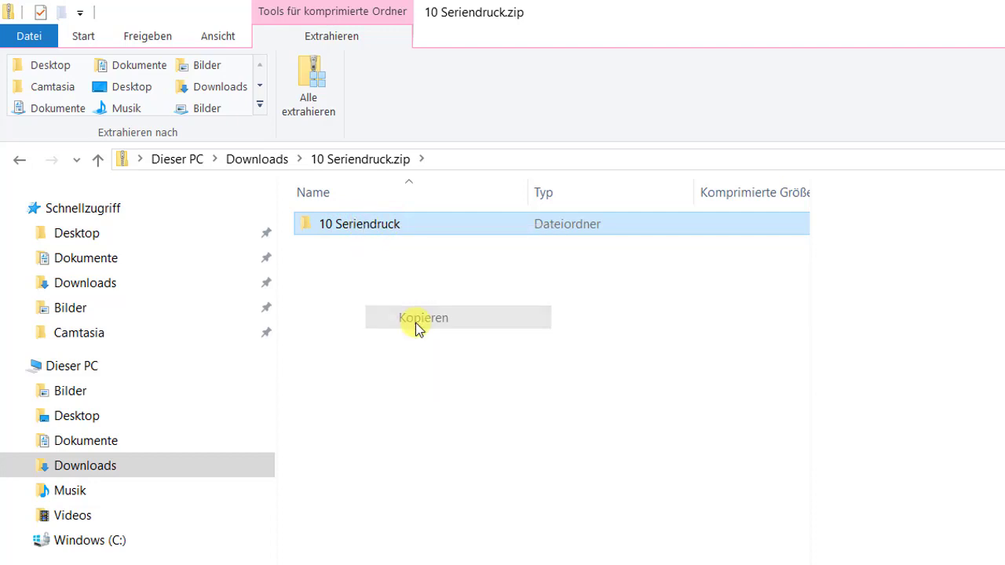
pyautogui.click(171, 466)
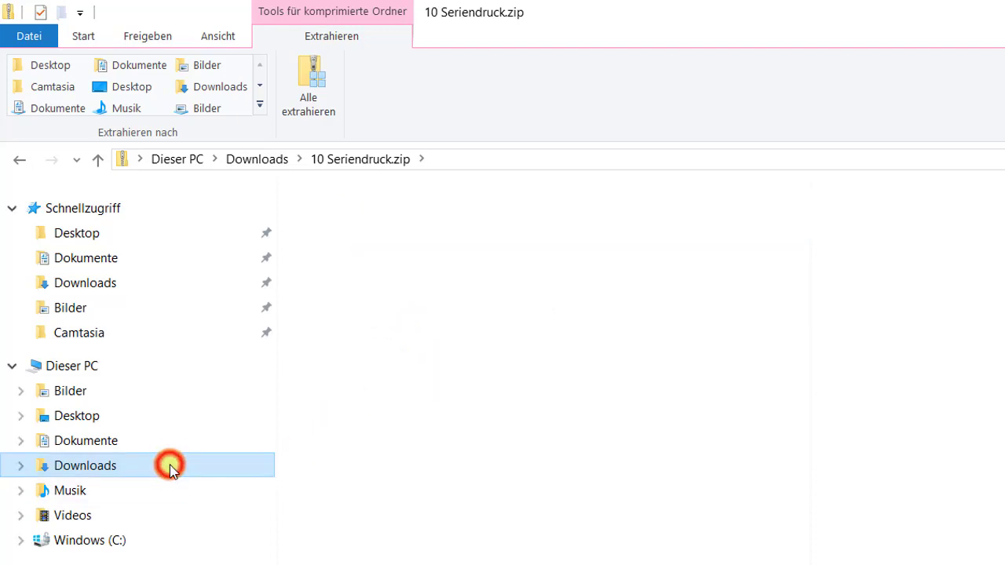
pyautogui.click(130, 443)
pyautogui.rightClick(373, 379)
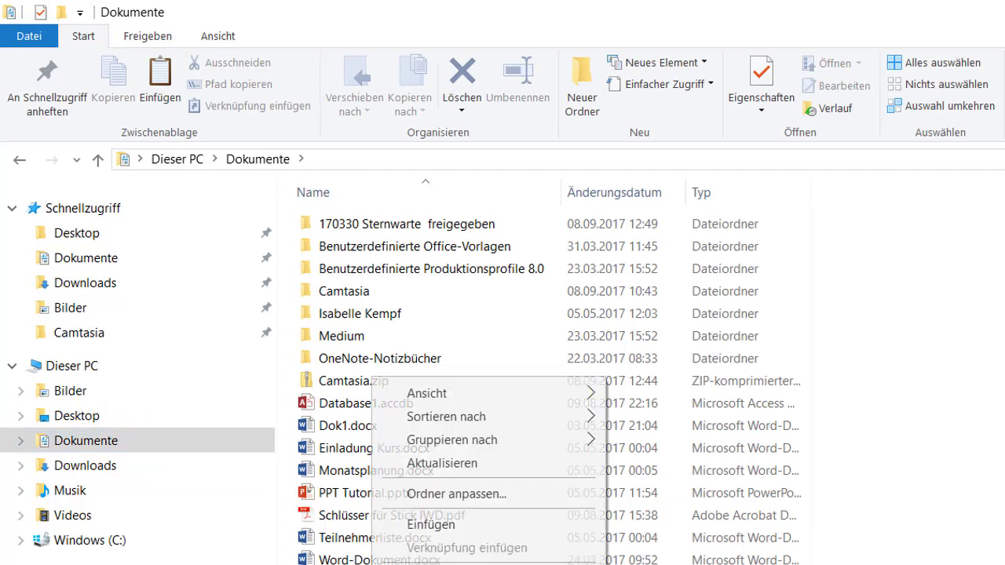
# Paste 10 Seriendruck into Dokumente, preview Adressen Word.docx and Adressliste für Serienbrief.xlsx, then go to Dieser PC
pyautogui.click(427, 525)
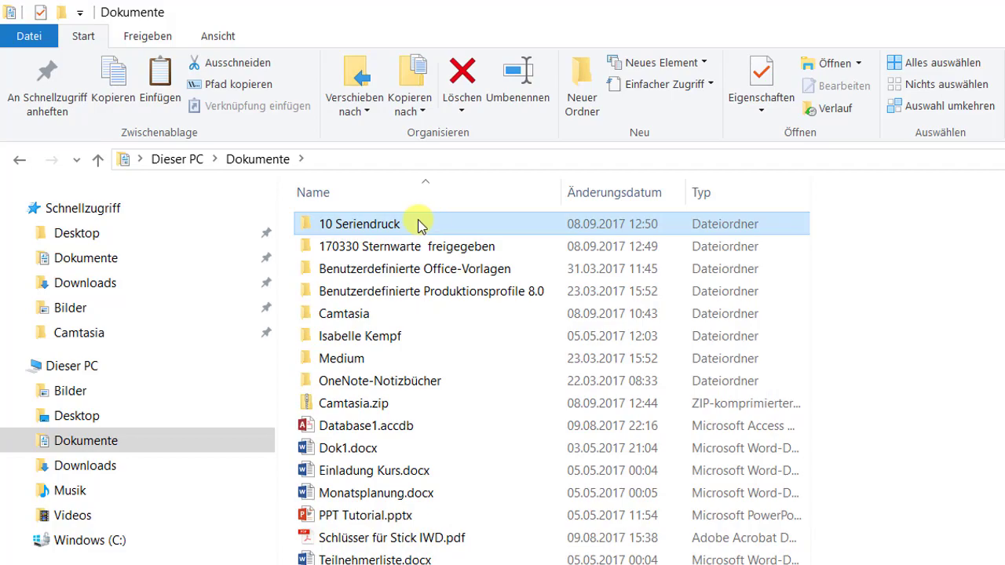
pyautogui.doubleClick(419, 224)
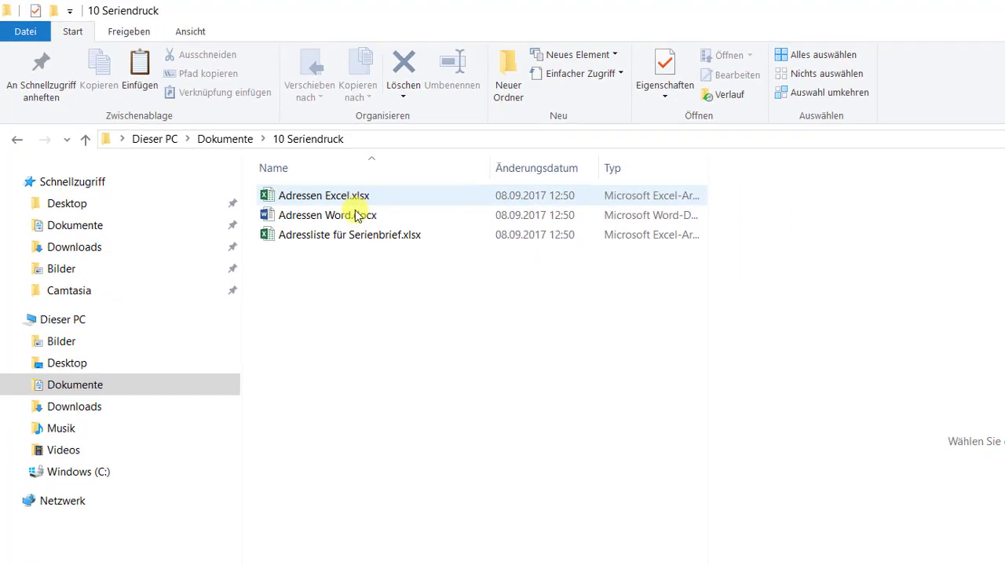
pyautogui.click(302, 190)
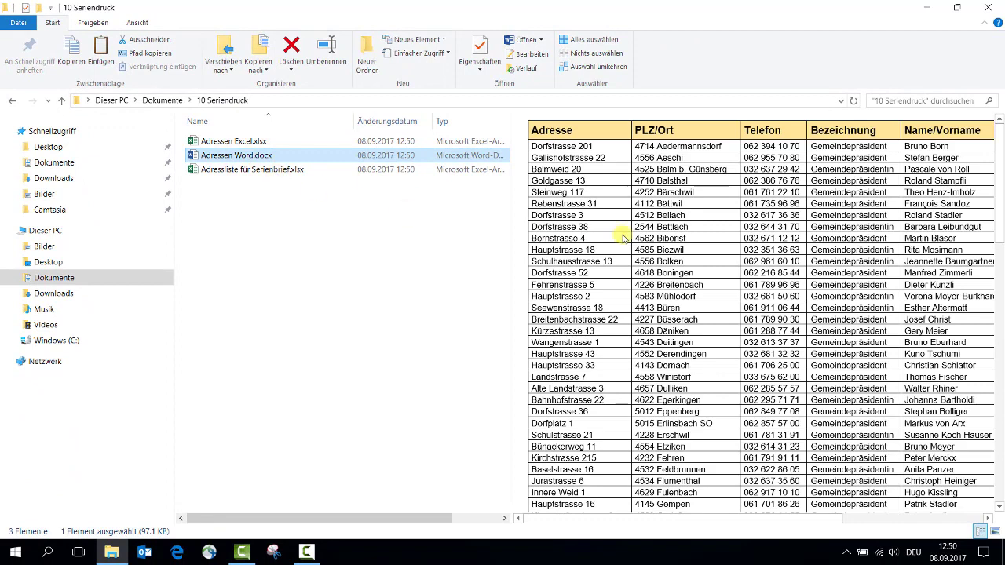
pyautogui.click(233, 173)
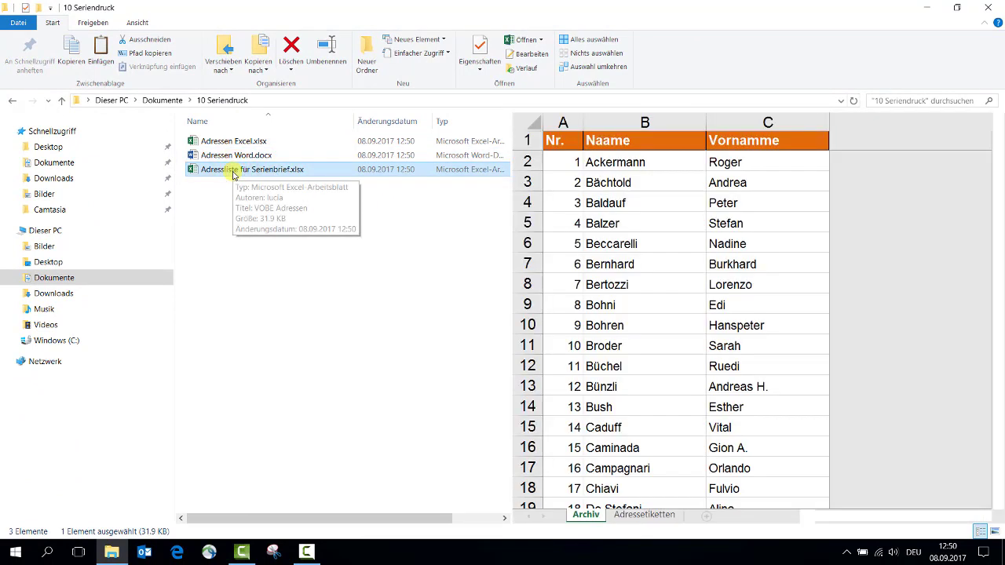
pyautogui.click(157, 230)
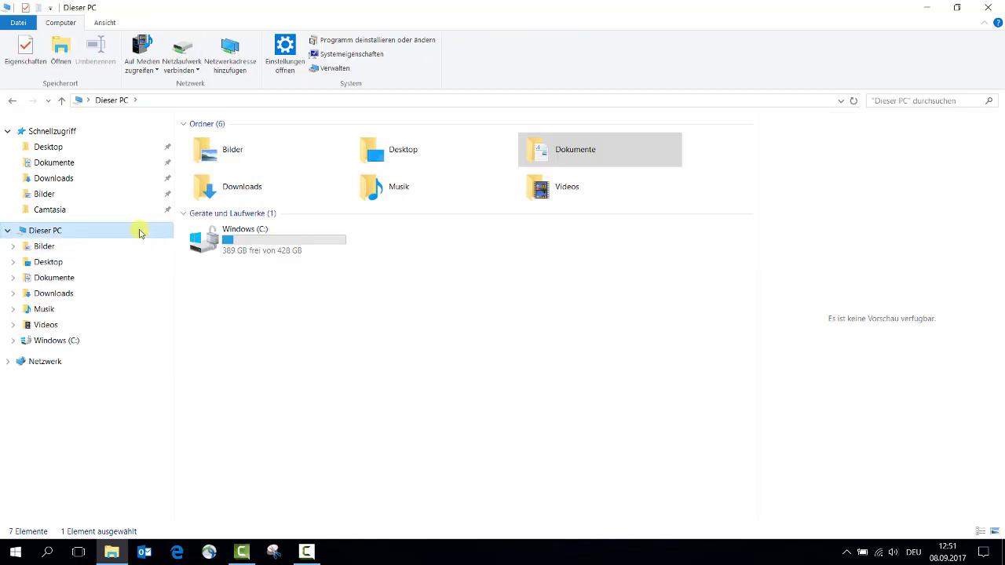
# Clear the selection and open Ordner- und Suchoptionen ändern from the Ansicht ribbon's Optionen
pyautogui.click(78, 233)
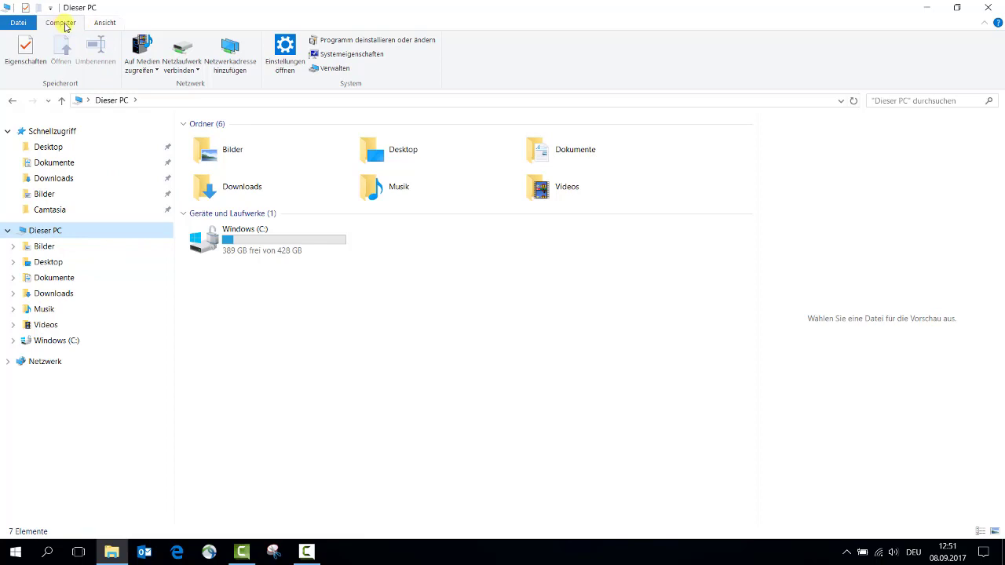
pyautogui.click(104, 23)
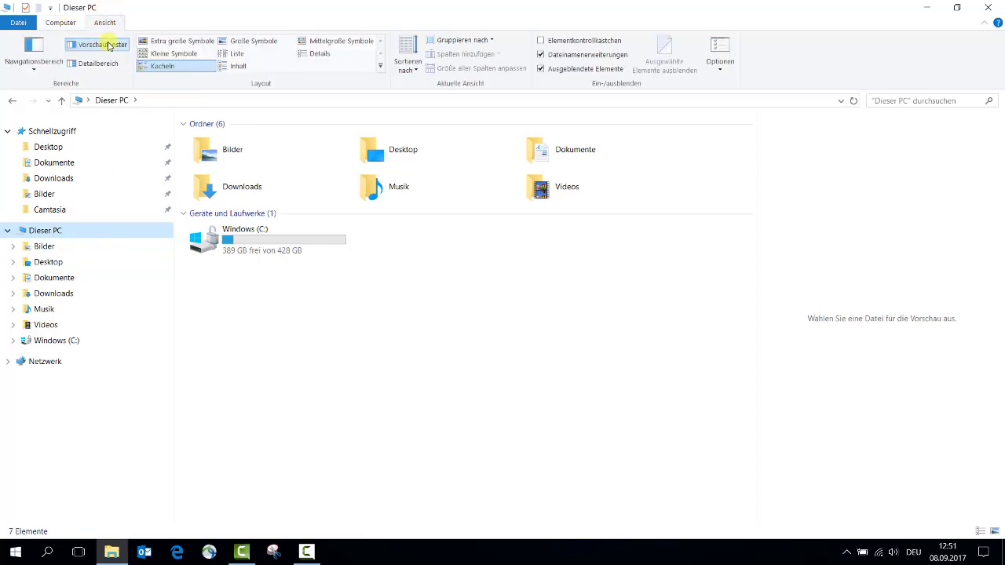
pyautogui.click(727, 70)
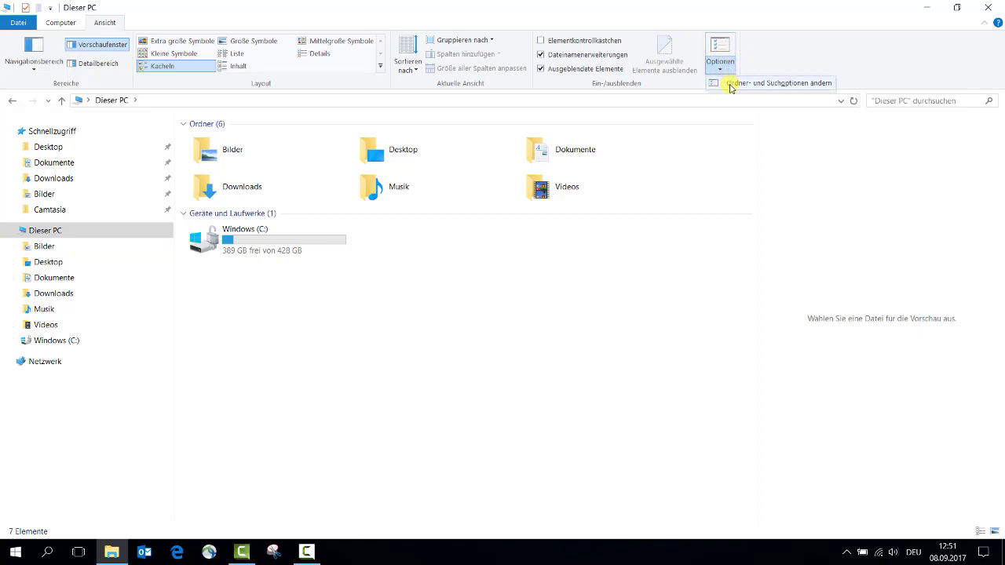
pyautogui.click(731, 84)
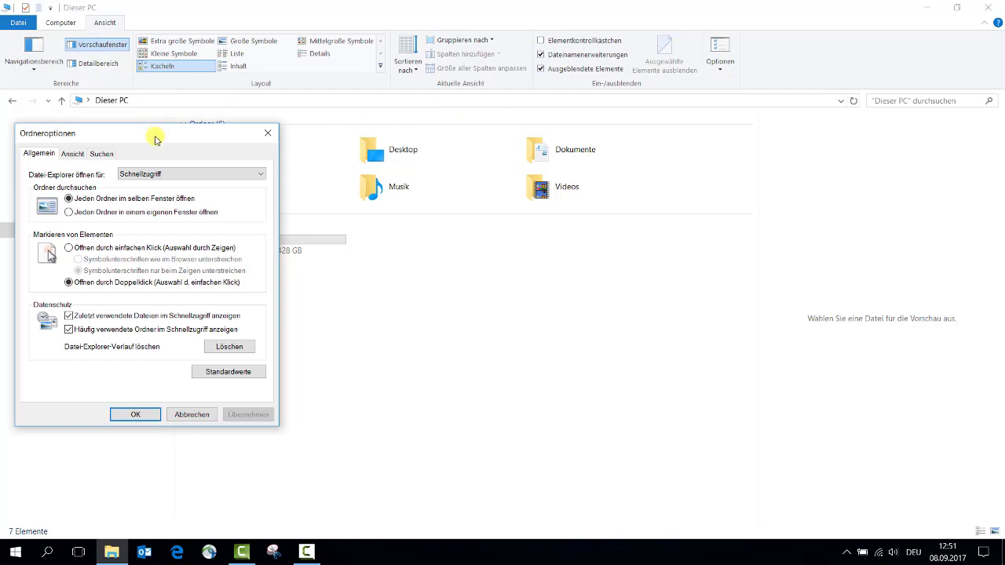
# Review the Ansicht advanced settings and the Suchen tab, then confirm Ordneroptionen with OK
pyautogui.click(73, 154)
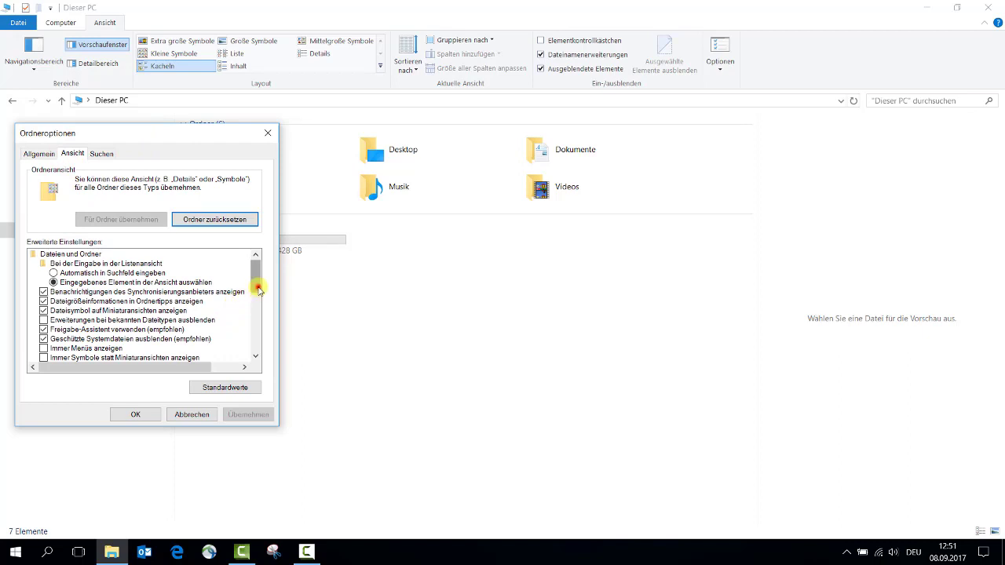
pyautogui.moveTo(256, 274); pyautogui.dragTo(252, 314)
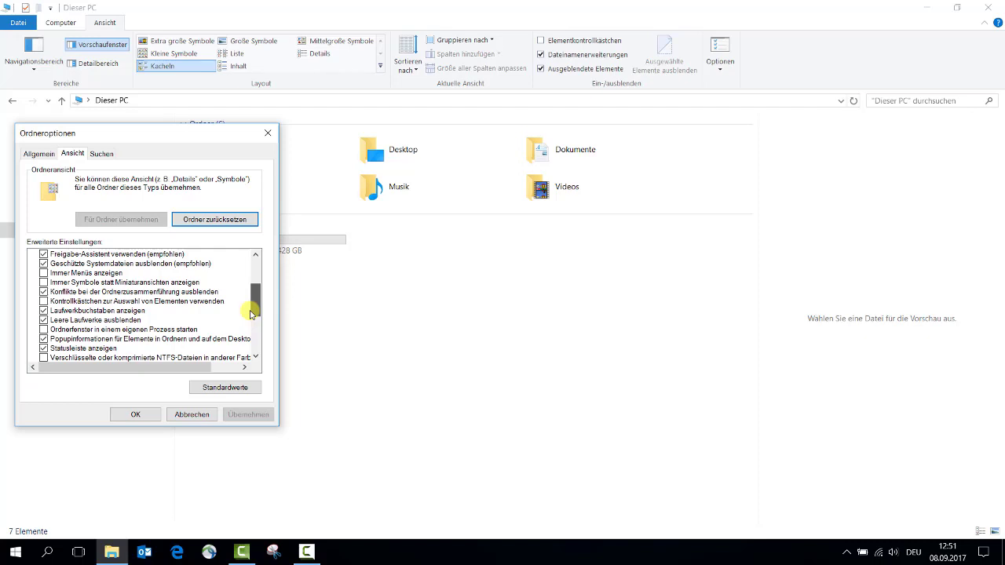
pyautogui.click(103, 153)
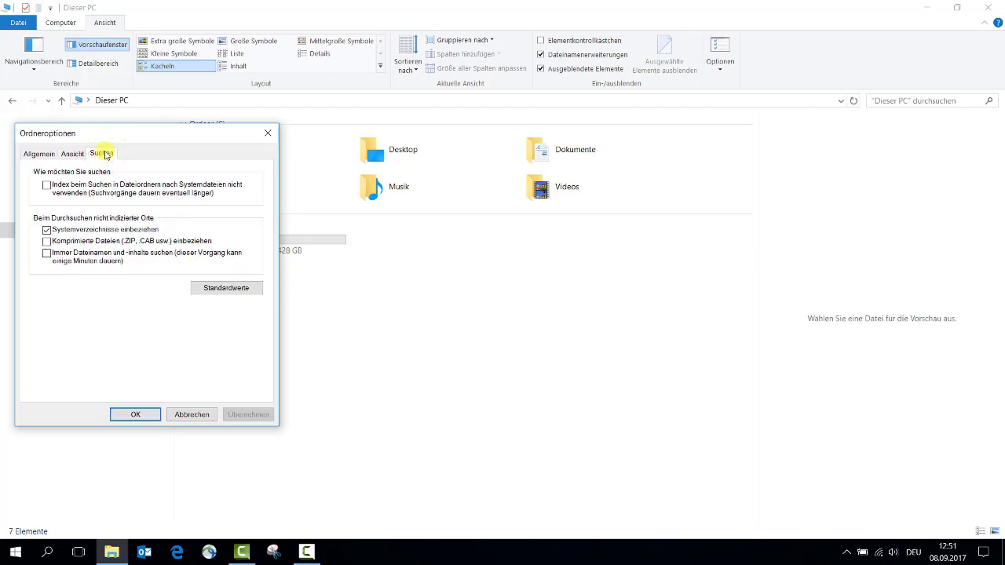
pyautogui.click(142, 416)
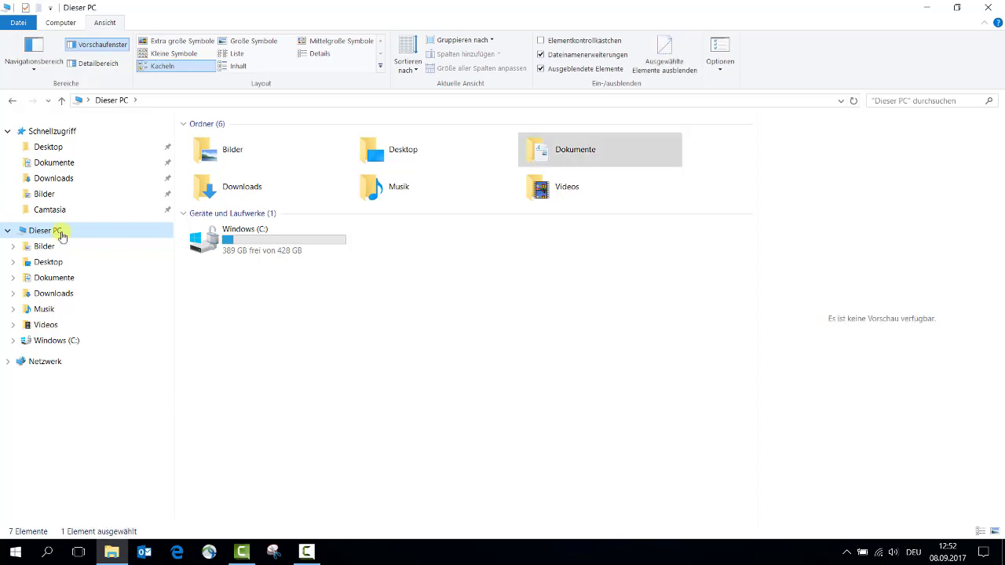
# Show Dokumente with the Start ribbon and snap its window to the right half of the screen
pyautogui.click(69, 280)
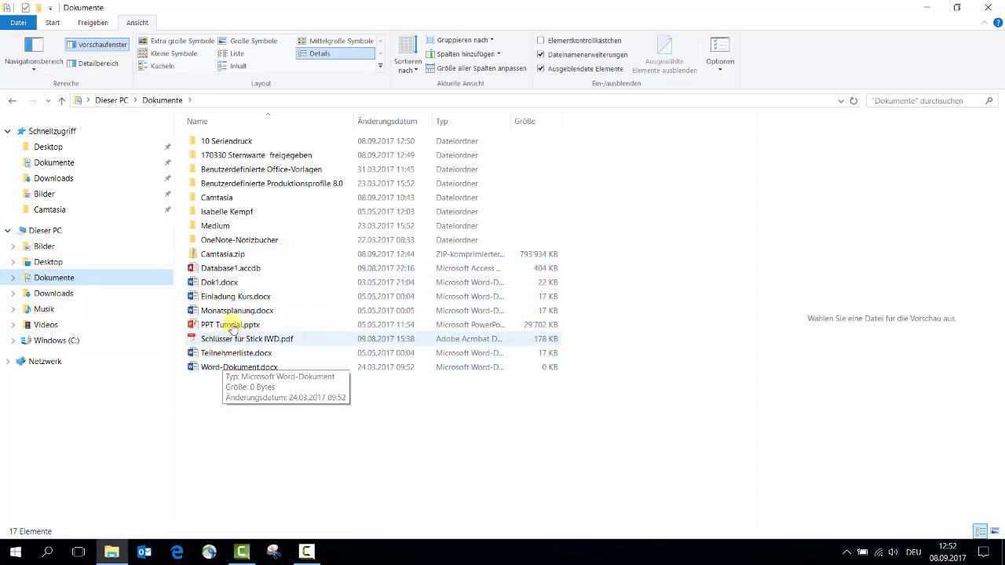
pyautogui.click(326, 470)
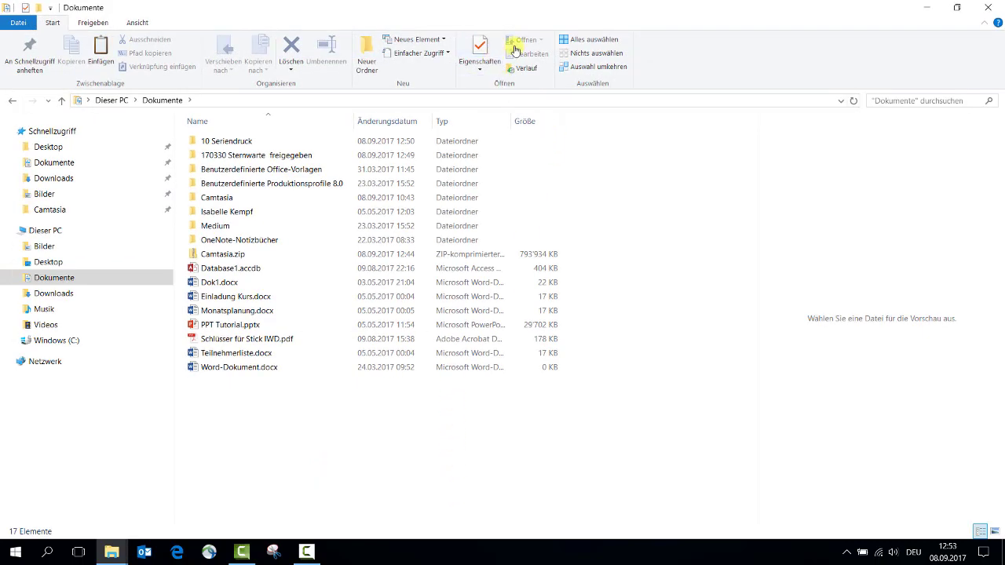
pyautogui.moveTo(501, 16); pyautogui.dragTo(1003, 125)
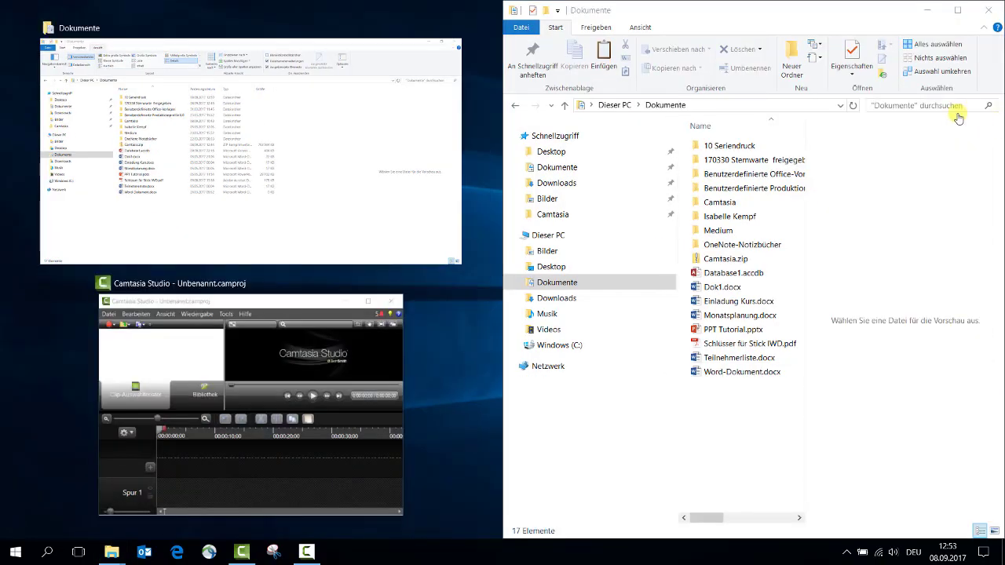
# Snap the other Dokumente window into the left half, then copy Einladung Kurs.docx to the clipboard
pyautogui.click(325, 141)
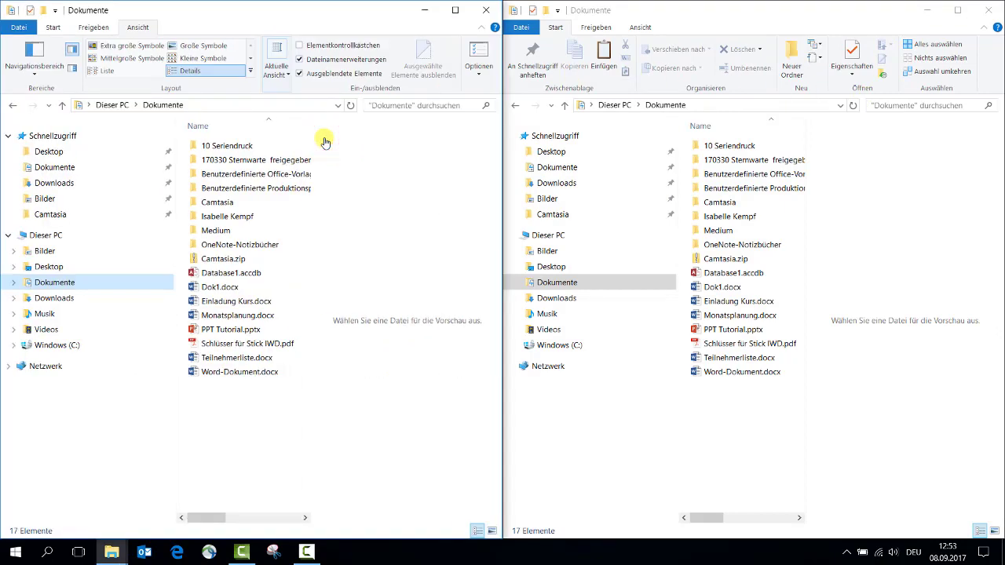
pyautogui.rightClick(211, 305)
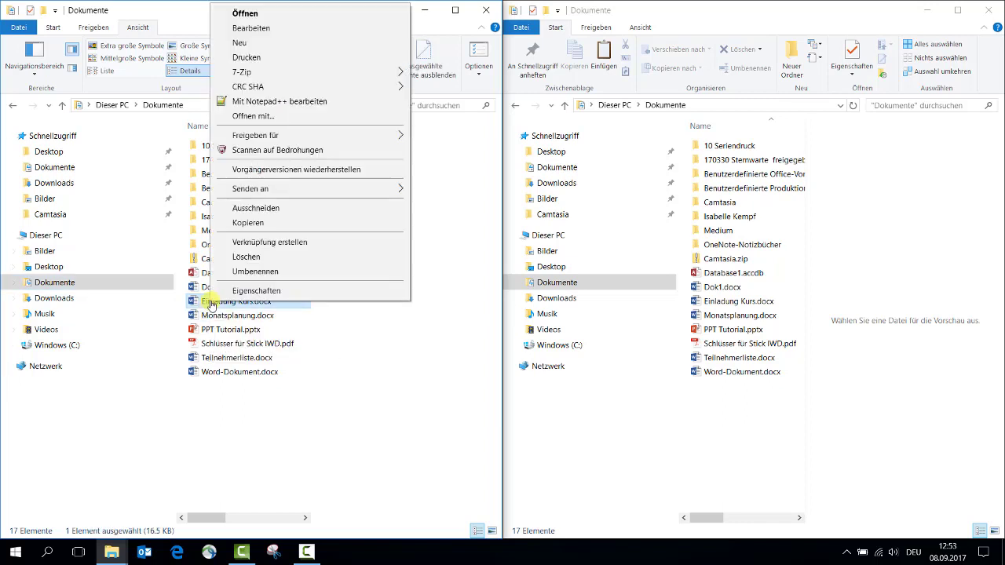
pyautogui.click(240, 222)
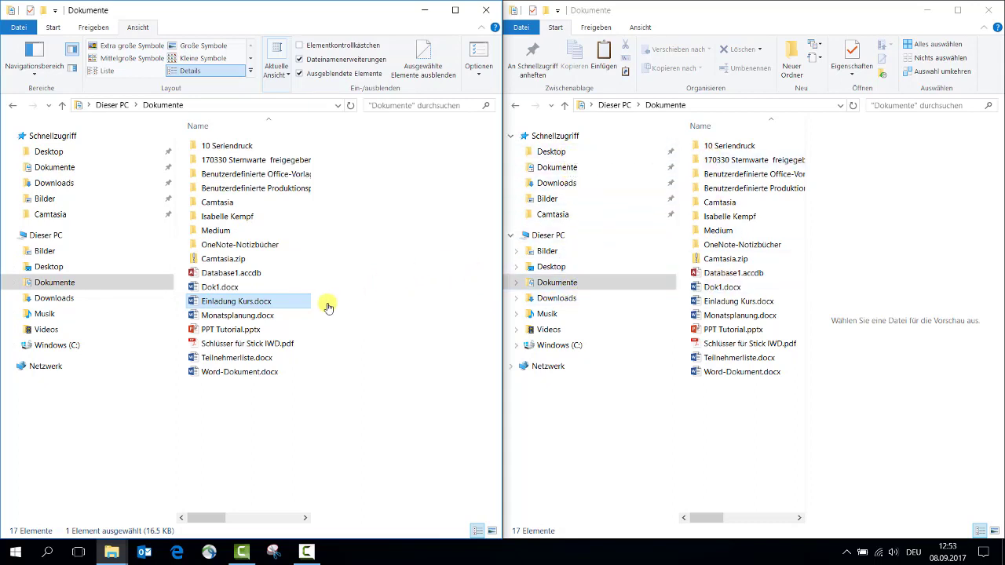
pyautogui.moveTo(255, 303)
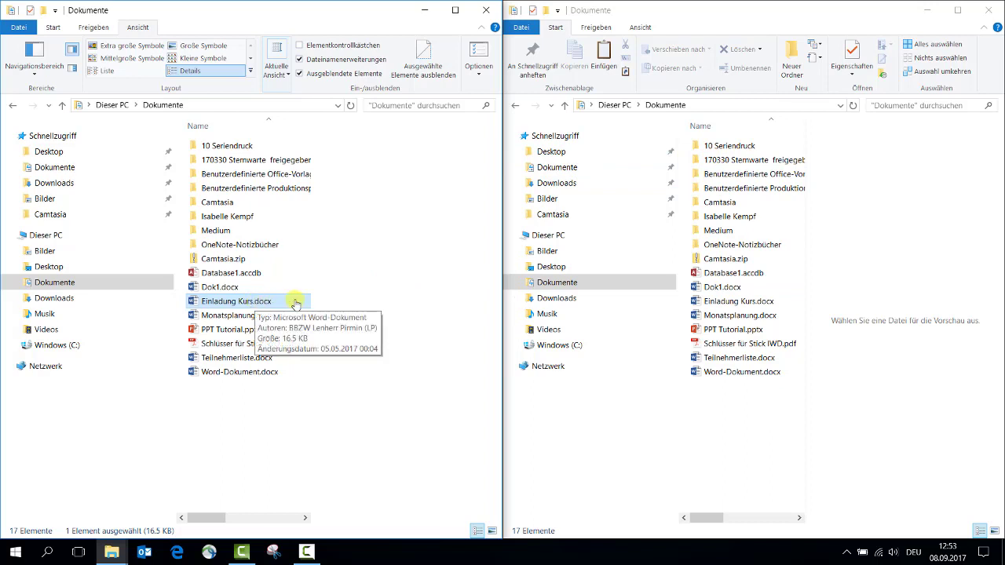